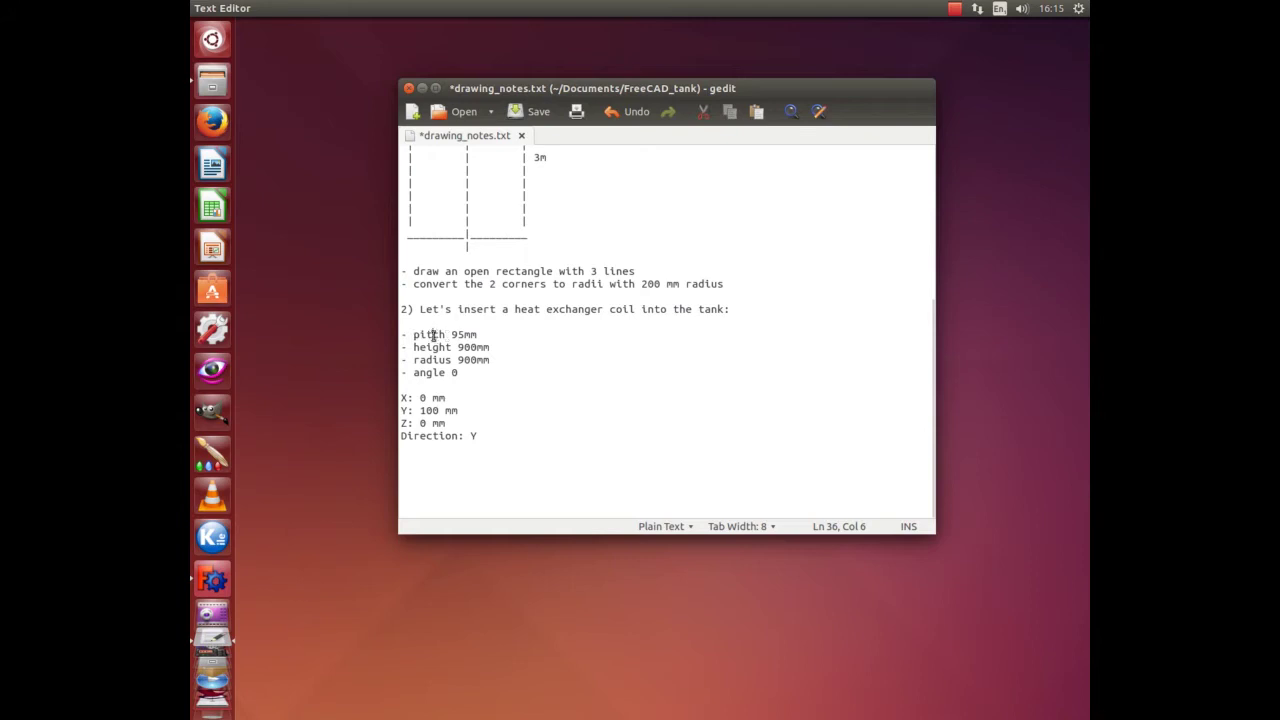
Review the heat exchanger coil's dimensions, position and direction in drawing_notes.txt
left_click_drag(413, 335, 447, 336)
left_click(425, 336)
left_click_drag(419, 410, 458, 410)
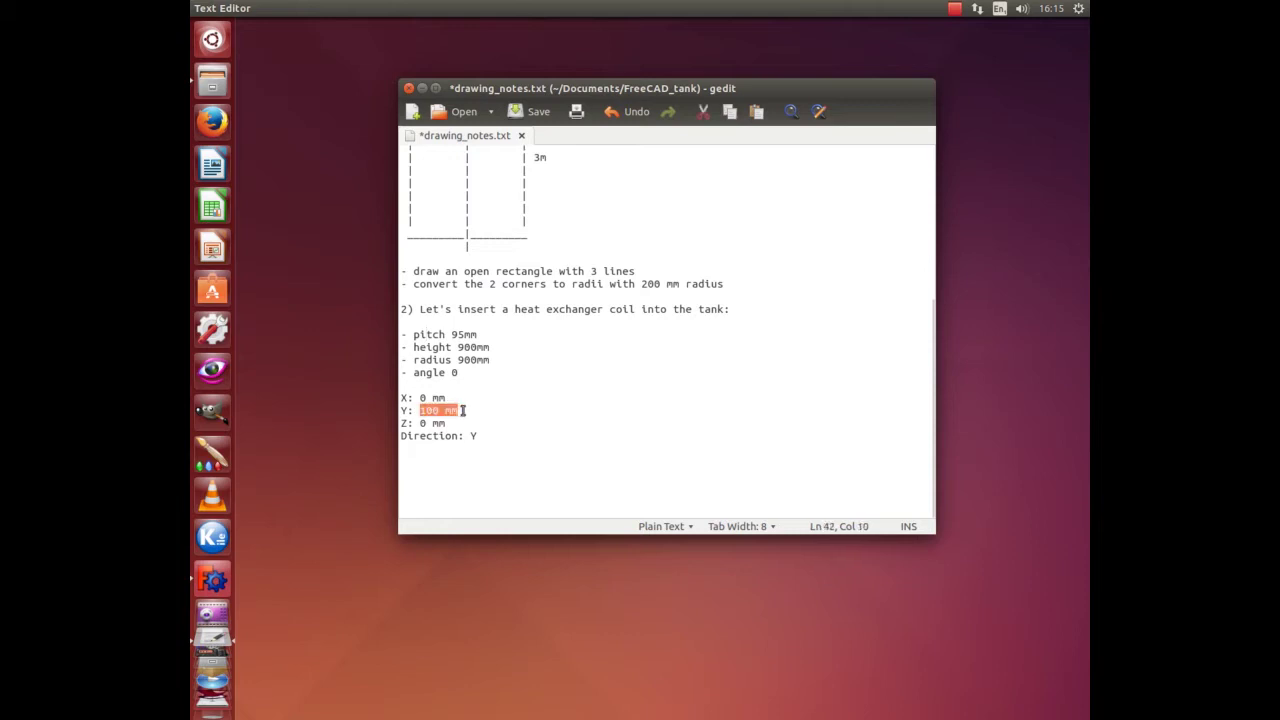
left_click(474, 422)
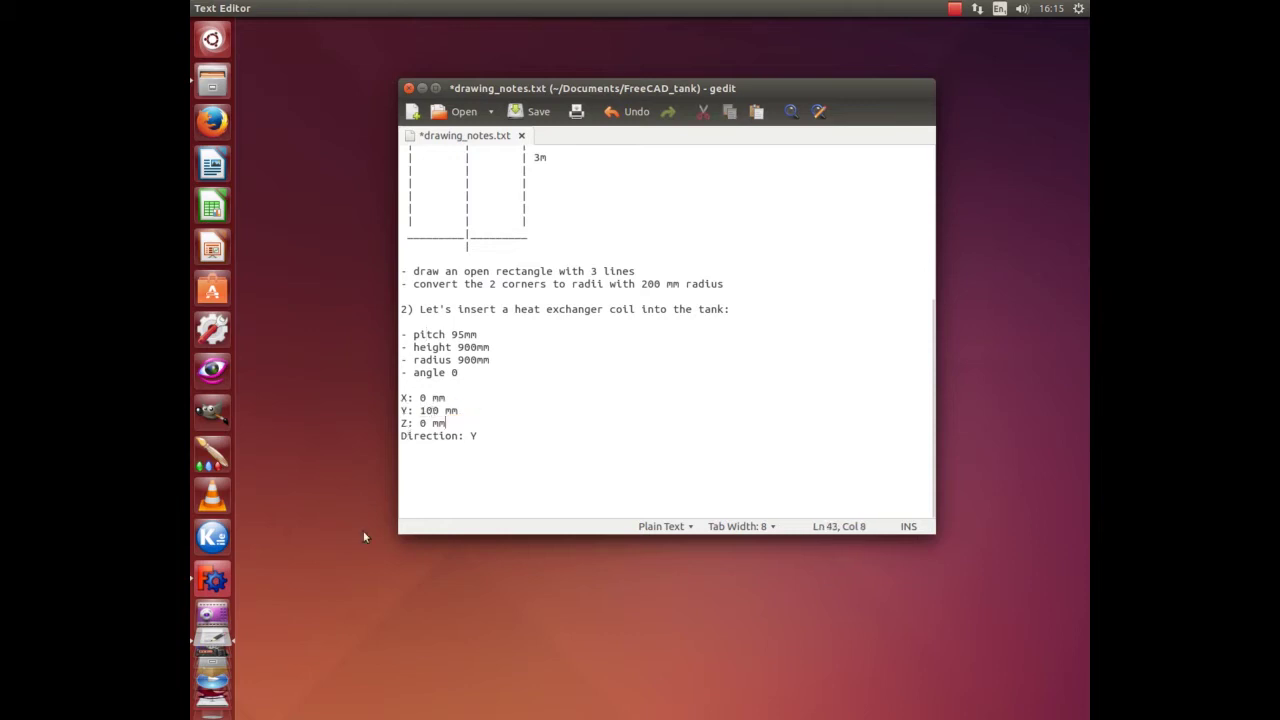
Switch to FreeCAD and activate the Part Design workbench
left_click(212, 640)
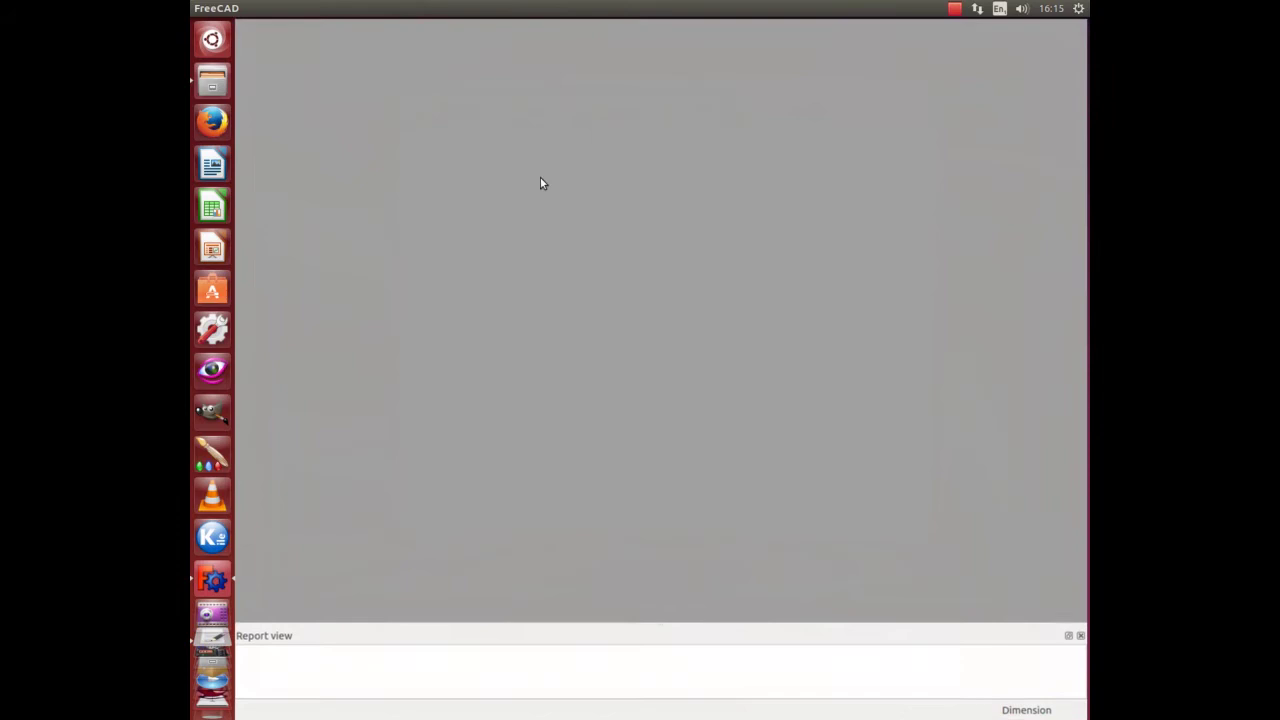
left_click(248, 9)
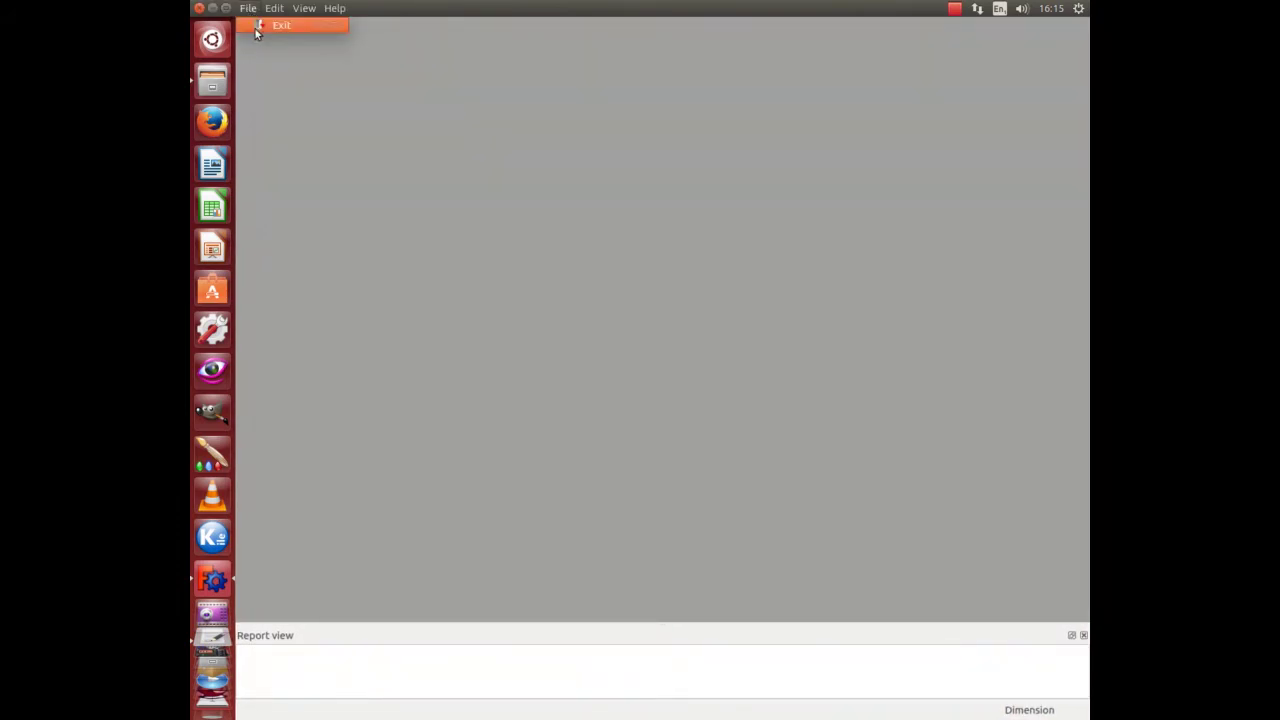
mouse_move(307, 10)
mouse_move(256, 11)
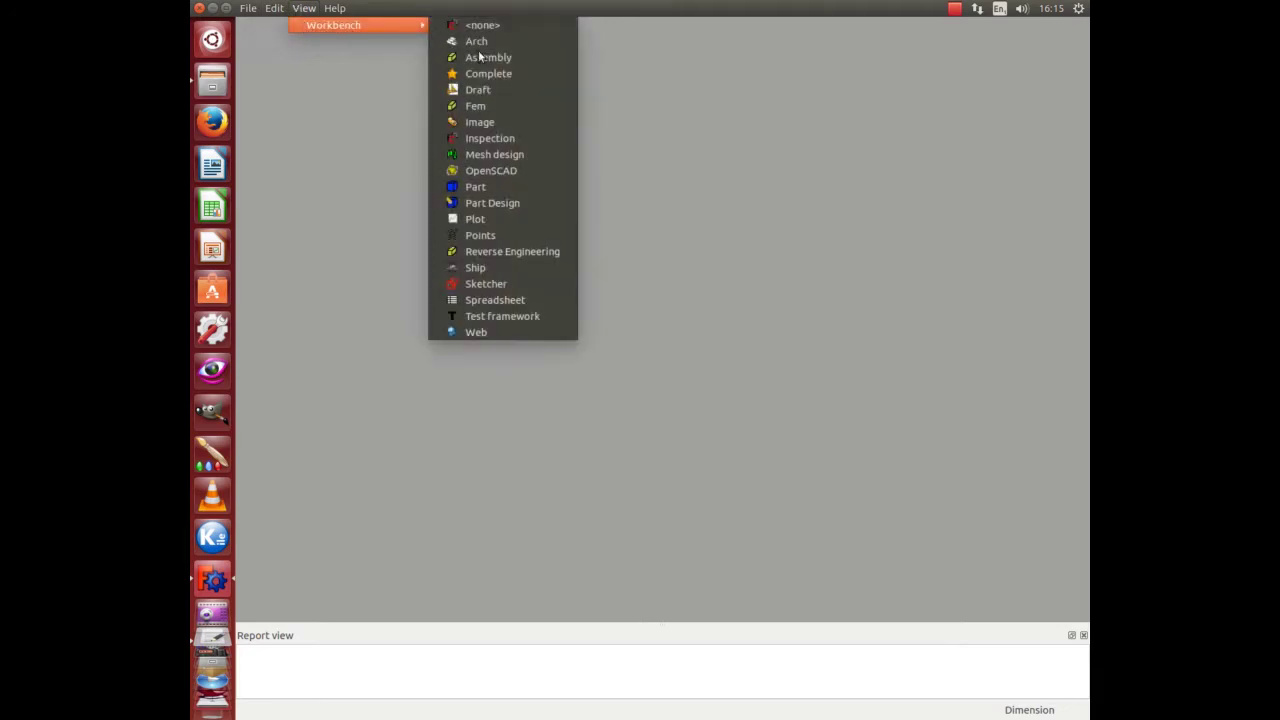
left_click(502, 204)
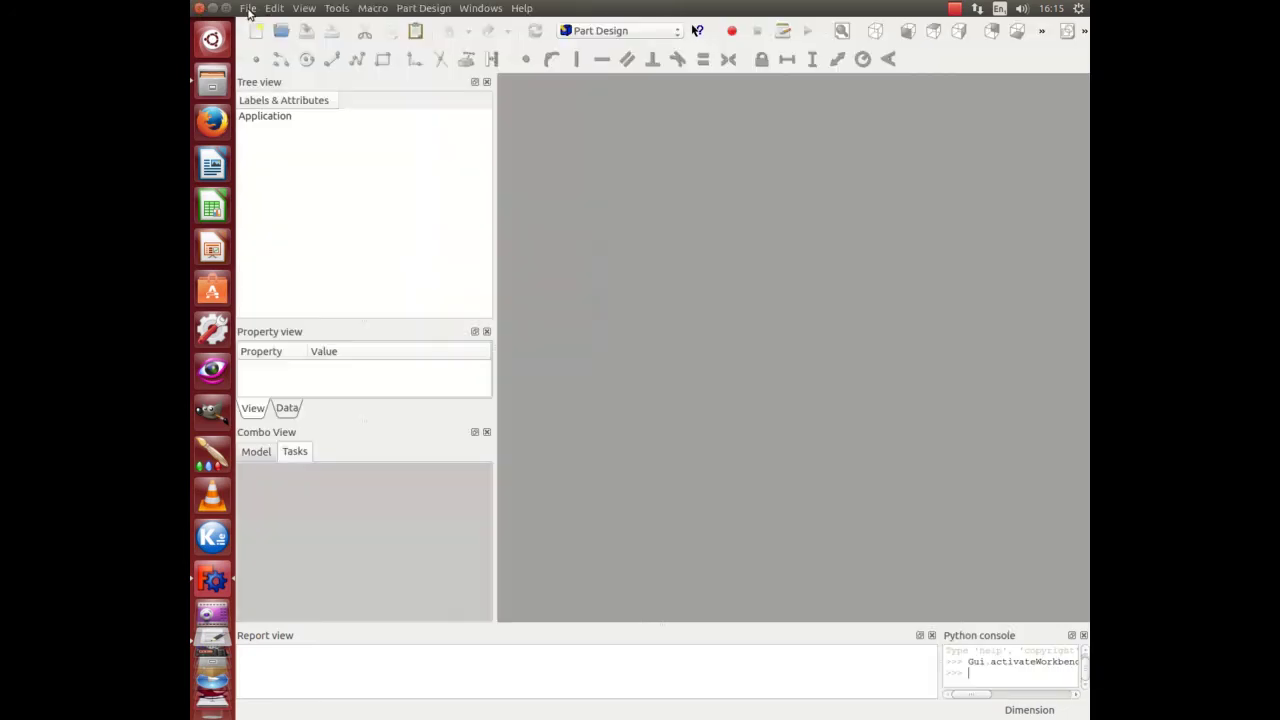
Open the existing document tank.fcstd from the home folder
left_click(281, 33)
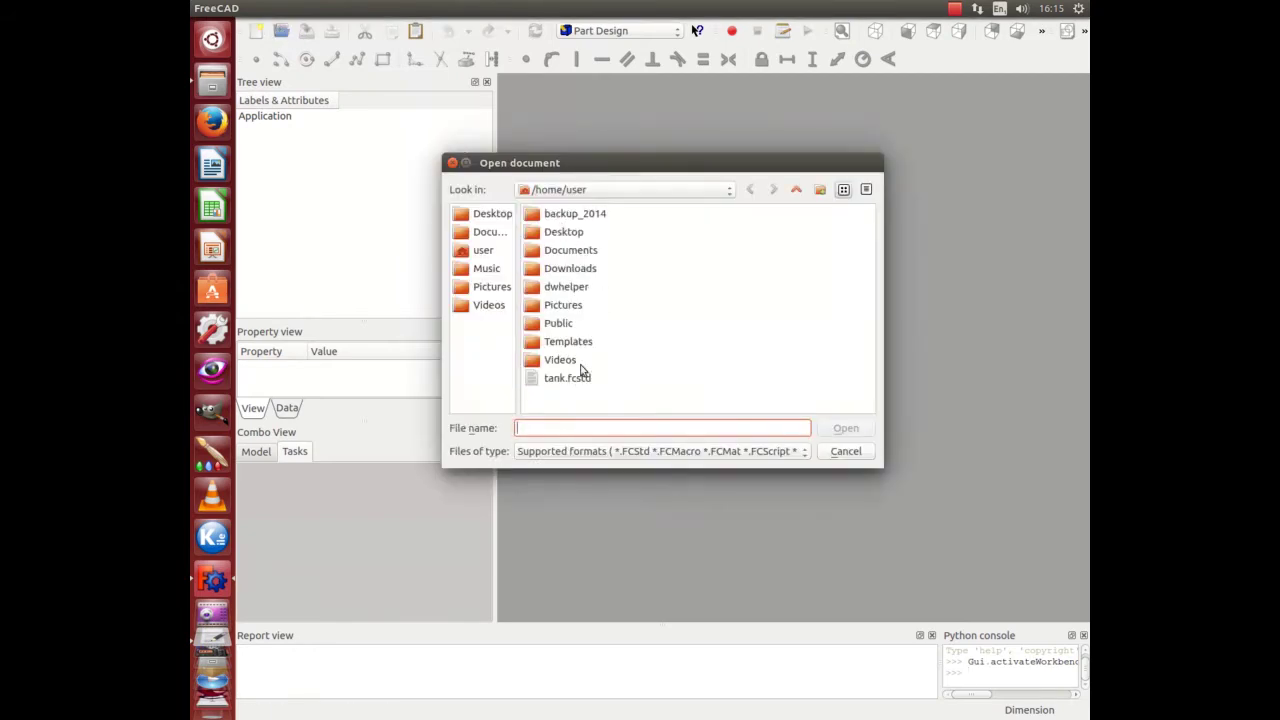
left_click(578, 377)
left_click(866, 432)
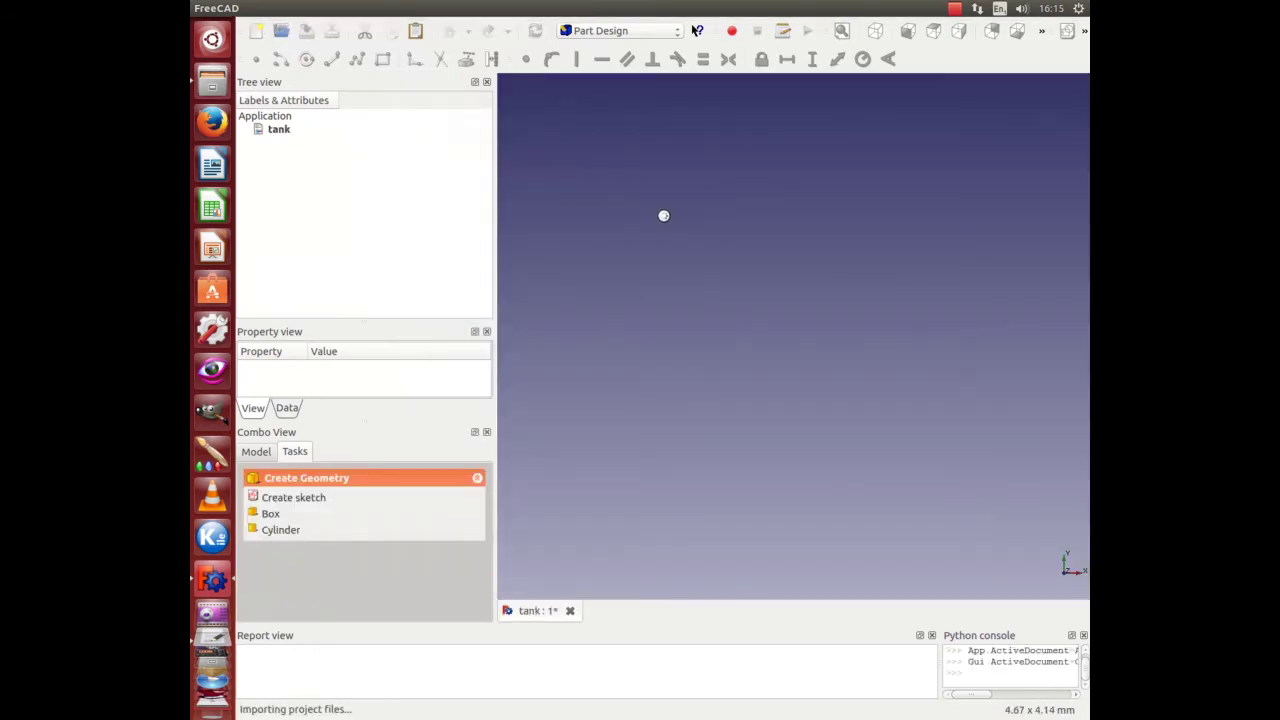
middle_click_drag(629, 197, 620, 216)
Hide the Revolve tank body so only its profile sketch is displayed
left_click(302, 143)
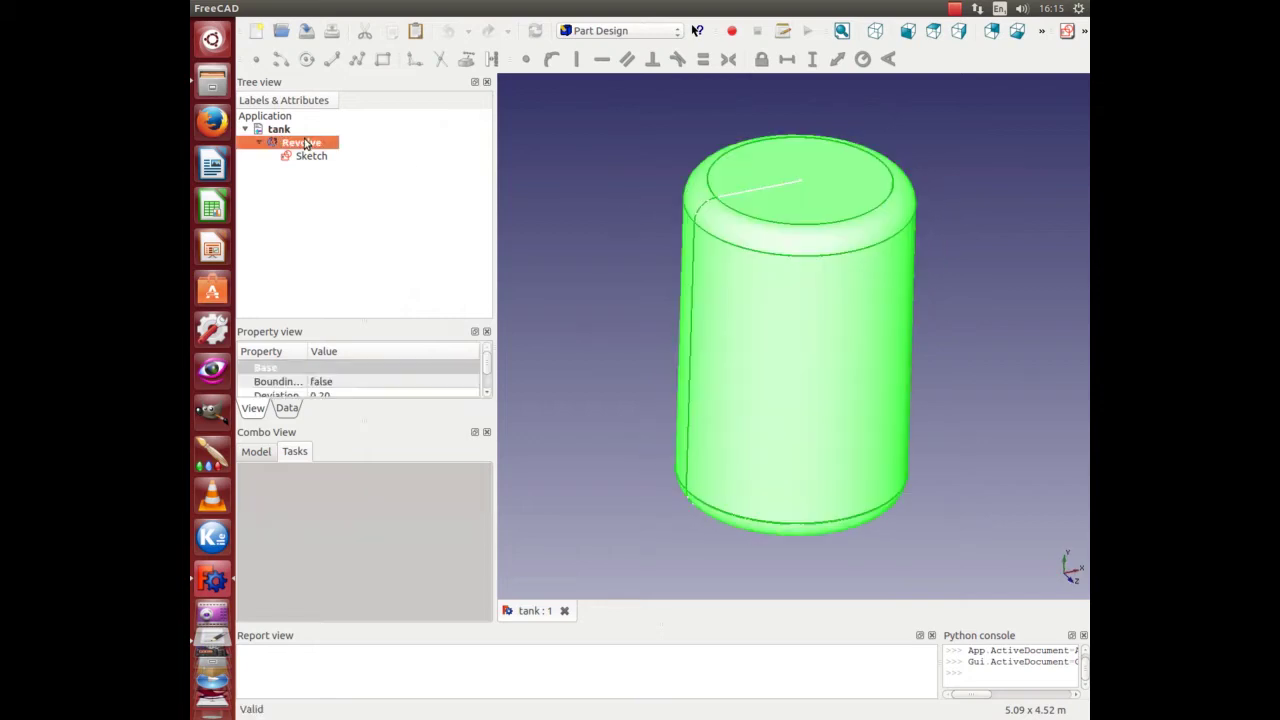
right_click(306, 145)
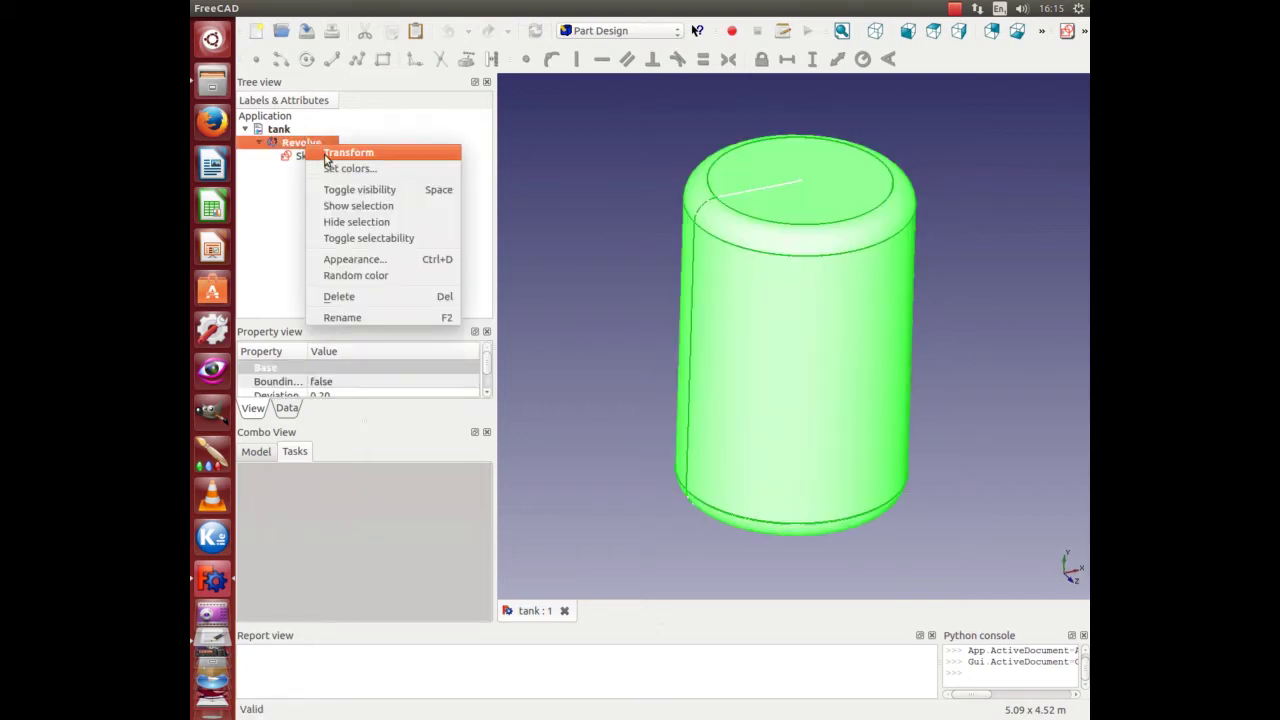
left_click(340, 190)
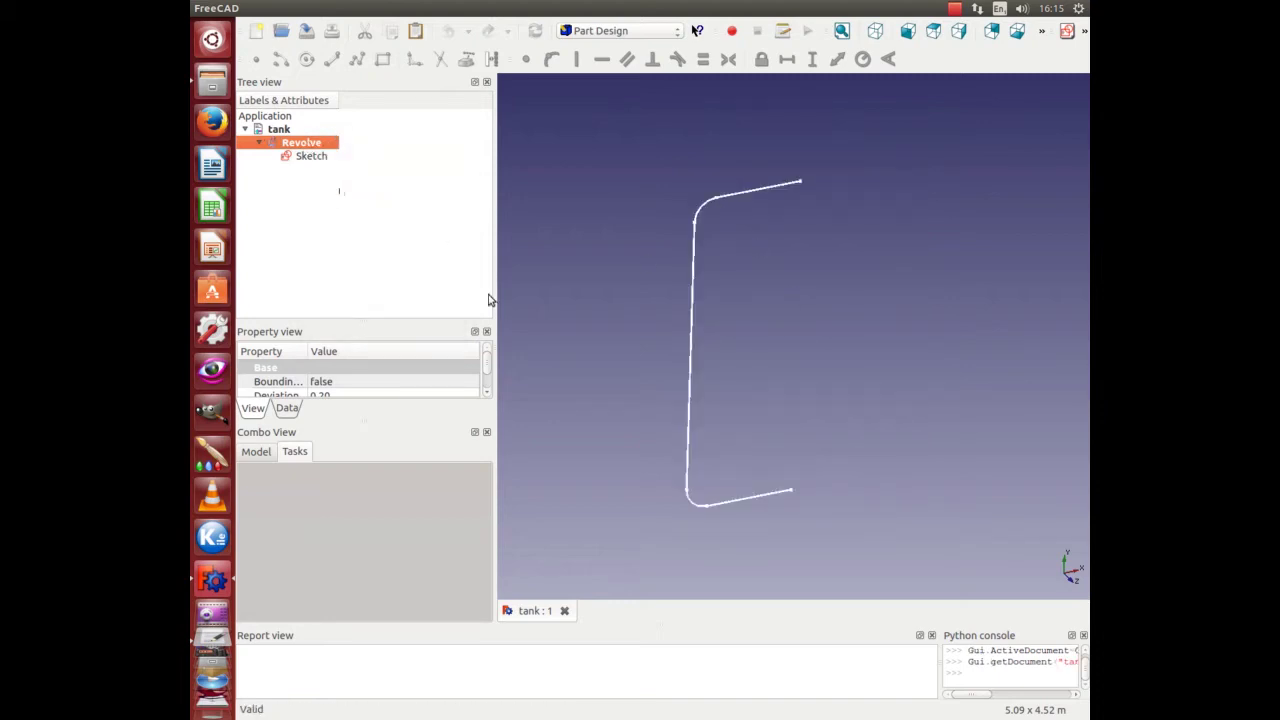
left_click(800, 311)
mouse_move(800, 311)
middle_mouse_down()
mouse_move(754, 289)
mouse_move(743, 306)
mouse_move(726, 274)
mouse_move(704, 299)
mouse_move(891, 394)
mouse_move(877, 432)
middle_mouse_up()
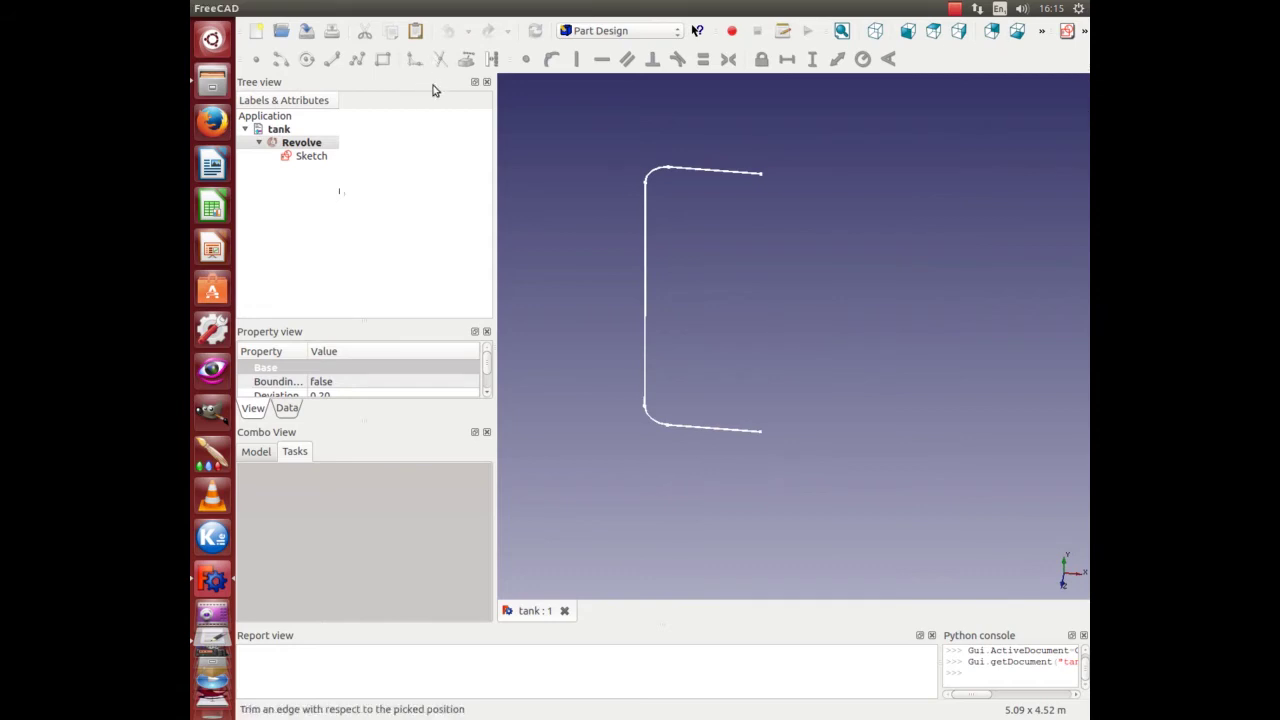
Switch to the Part workbench and choose Helix as the geometric primitive for the coil
left_click(620, 30)
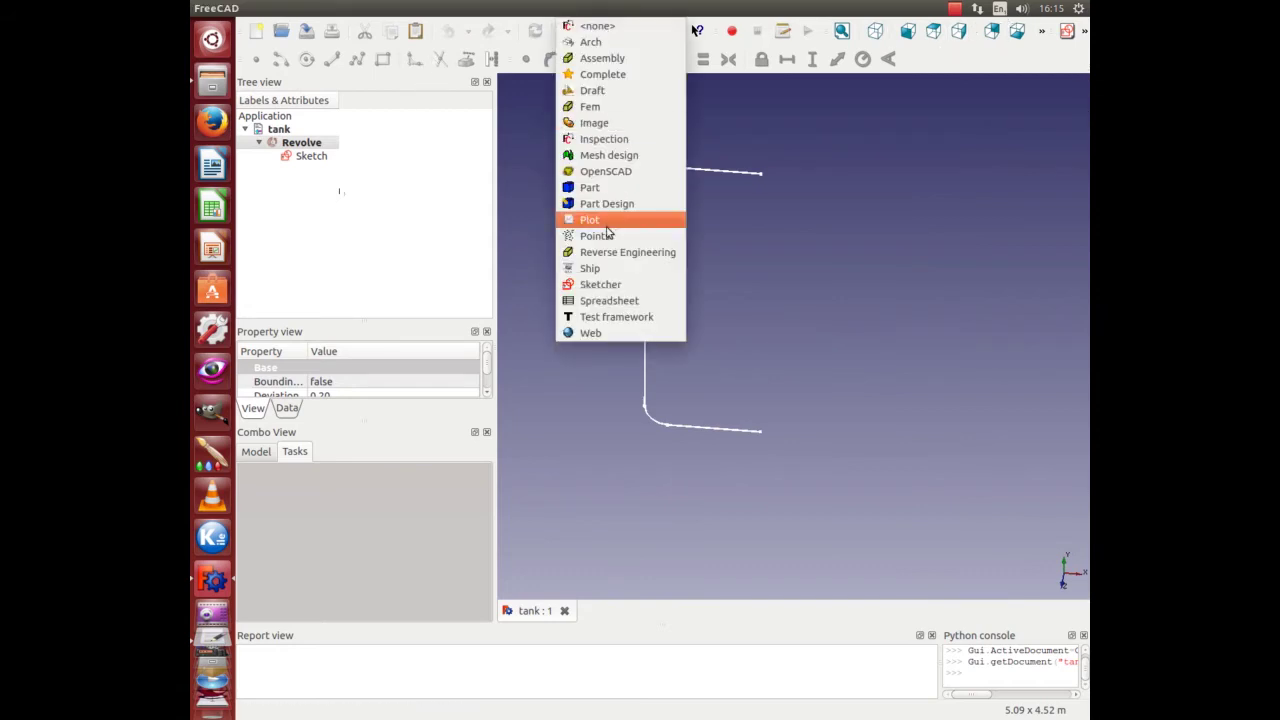
left_click(591, 188)
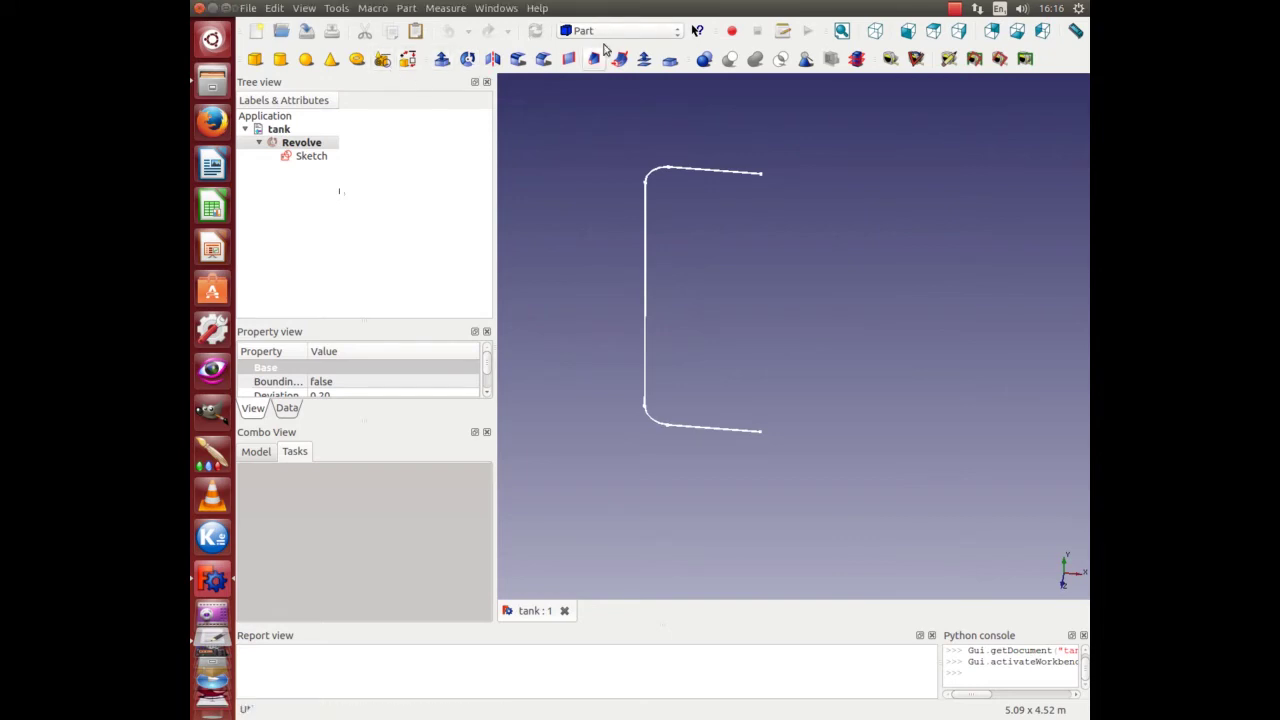
left_click(381, 62)
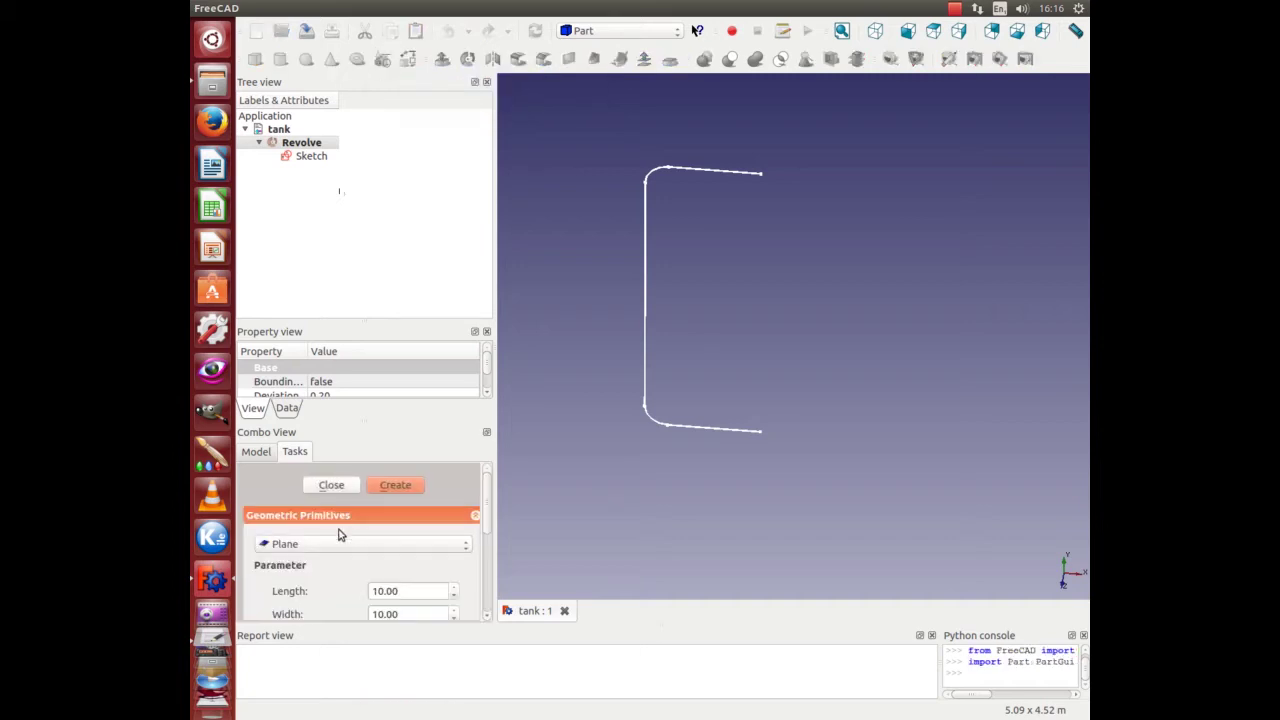
scroll(485, 509, "down", 2)
scroll(485, 510, "down", 1)
left_click(442, 504)
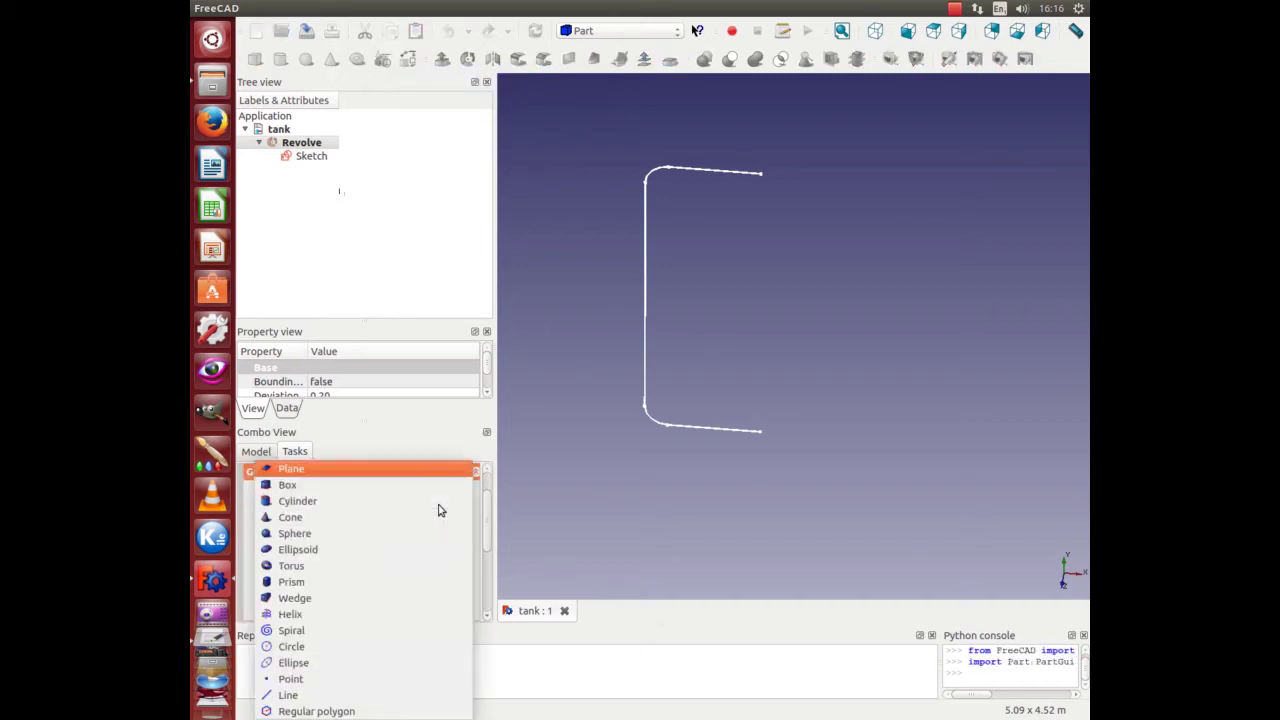
left_click(333, 620)
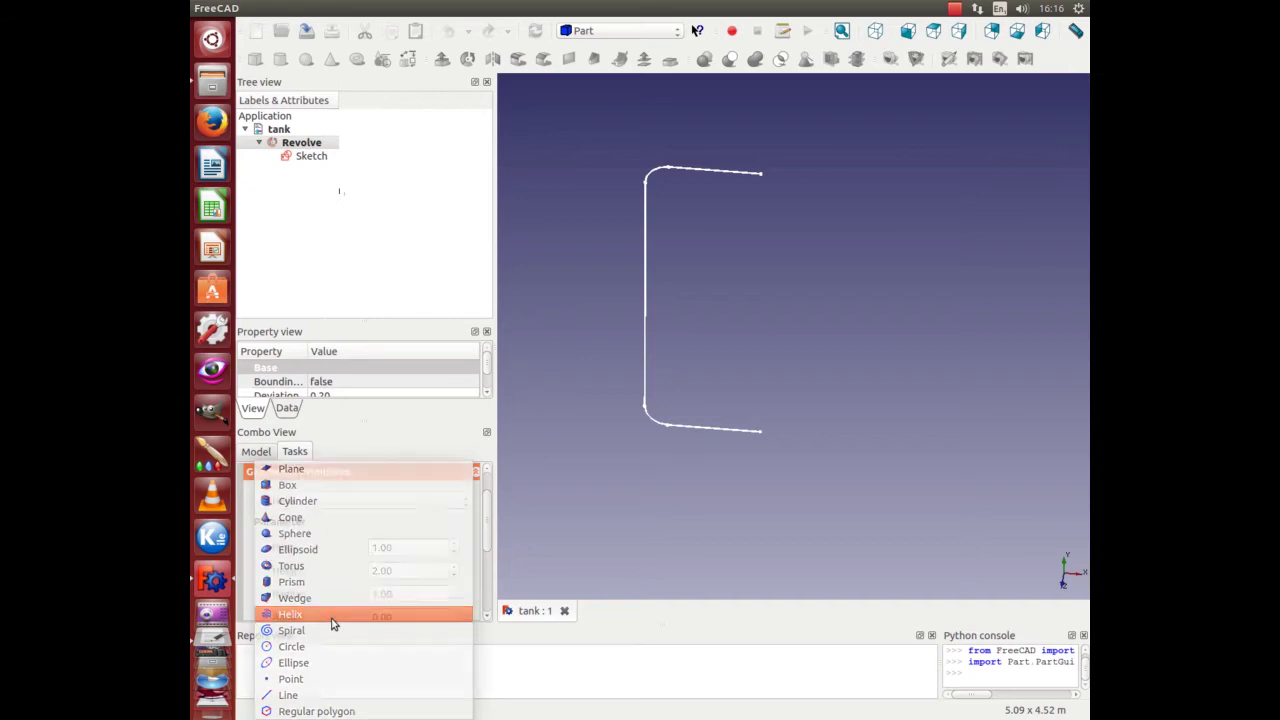
scroll(485, 540, "down", 2)
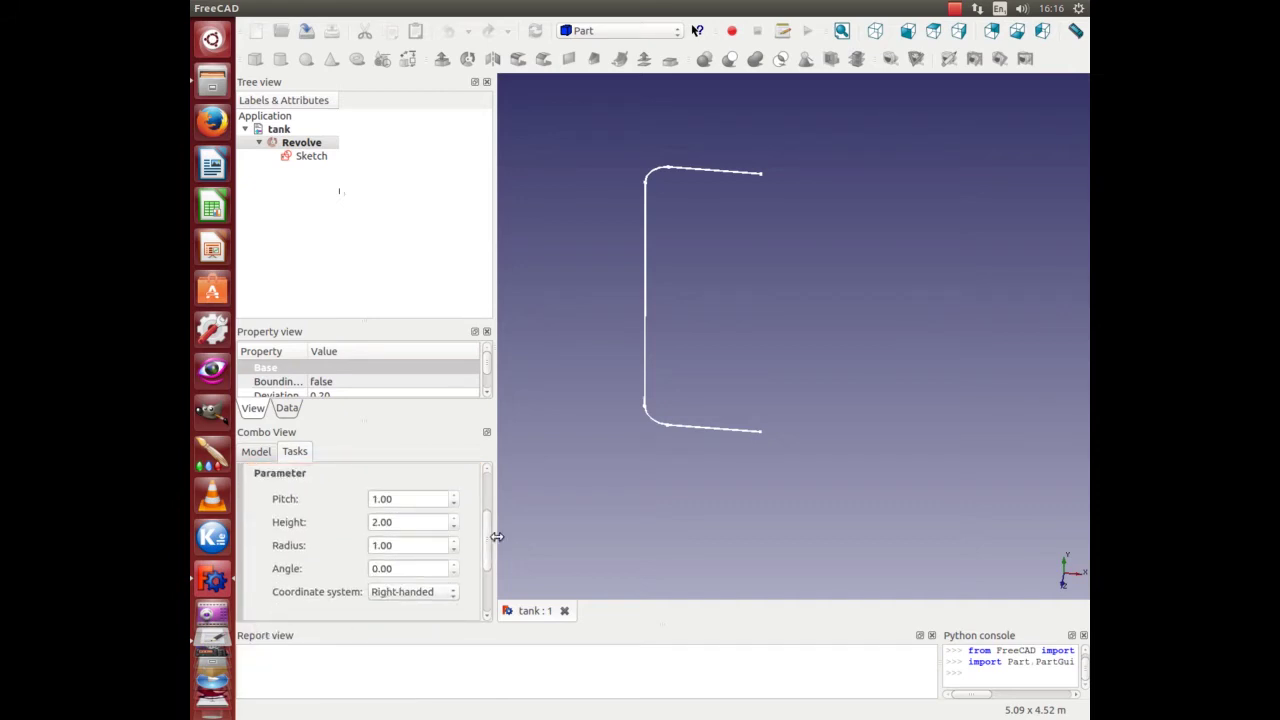
Check the drawing notes and set the helix pitch to 95 mm, height to 900 mm and radius to 900 mm
left_click(212, 636)
left_click_drag(560, 92, 735, 107)
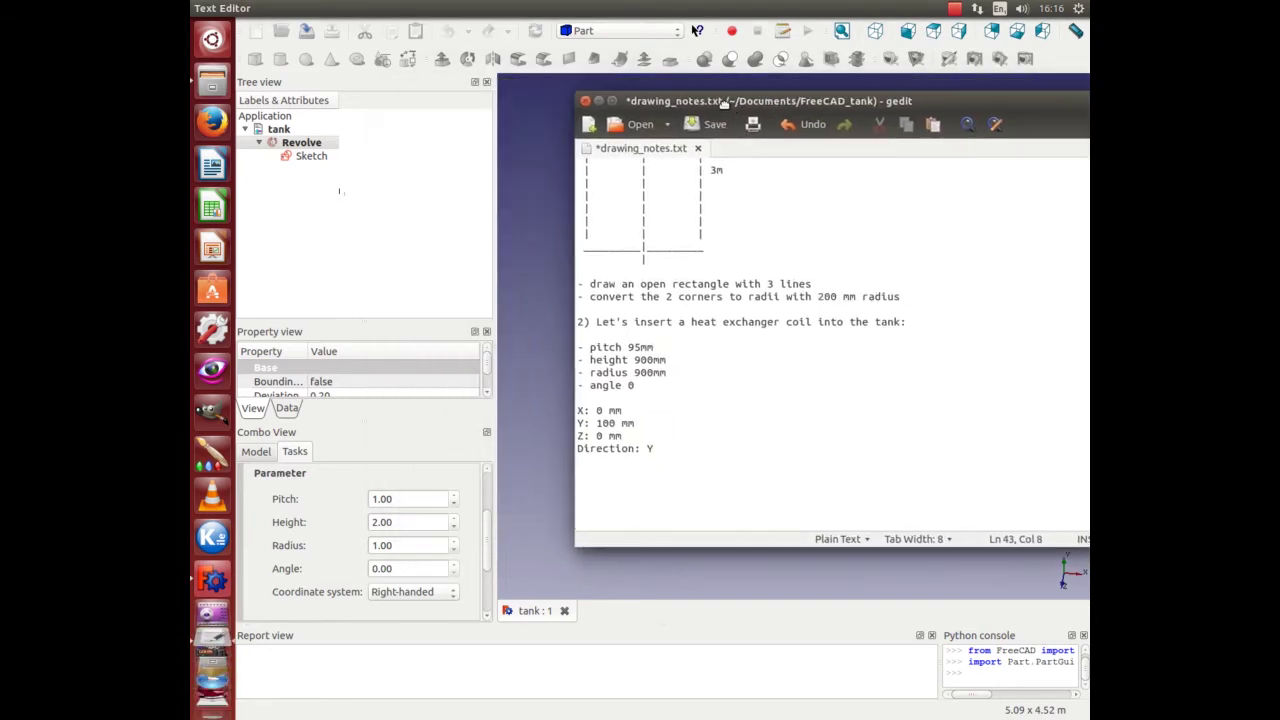
left_click(400, 503)
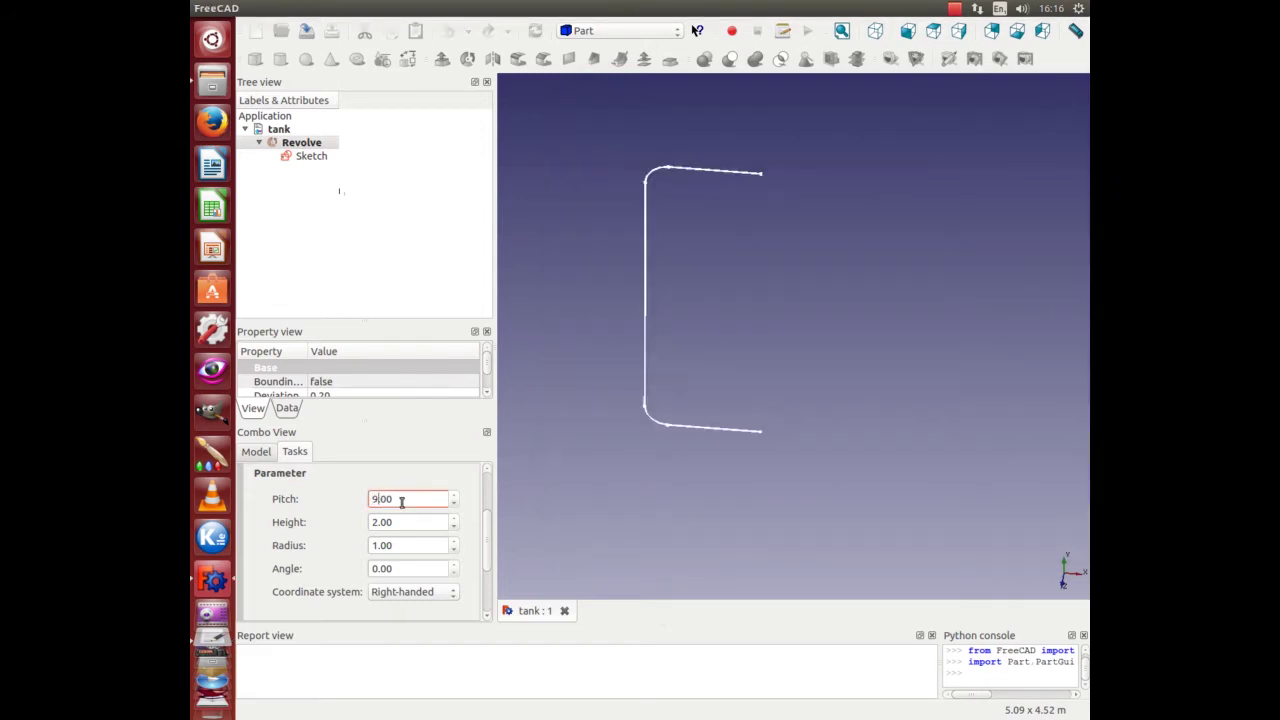
type("95")
left_click(380, 521)
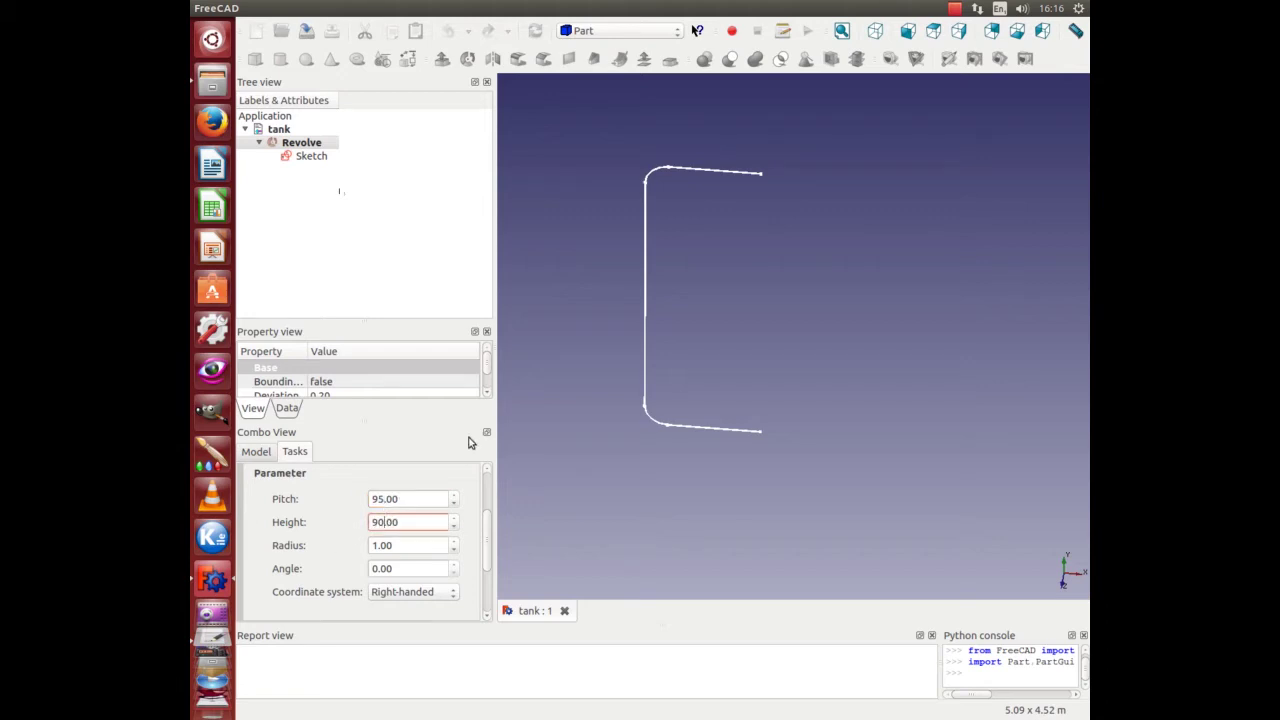
type("900")
left_click(376, 545)
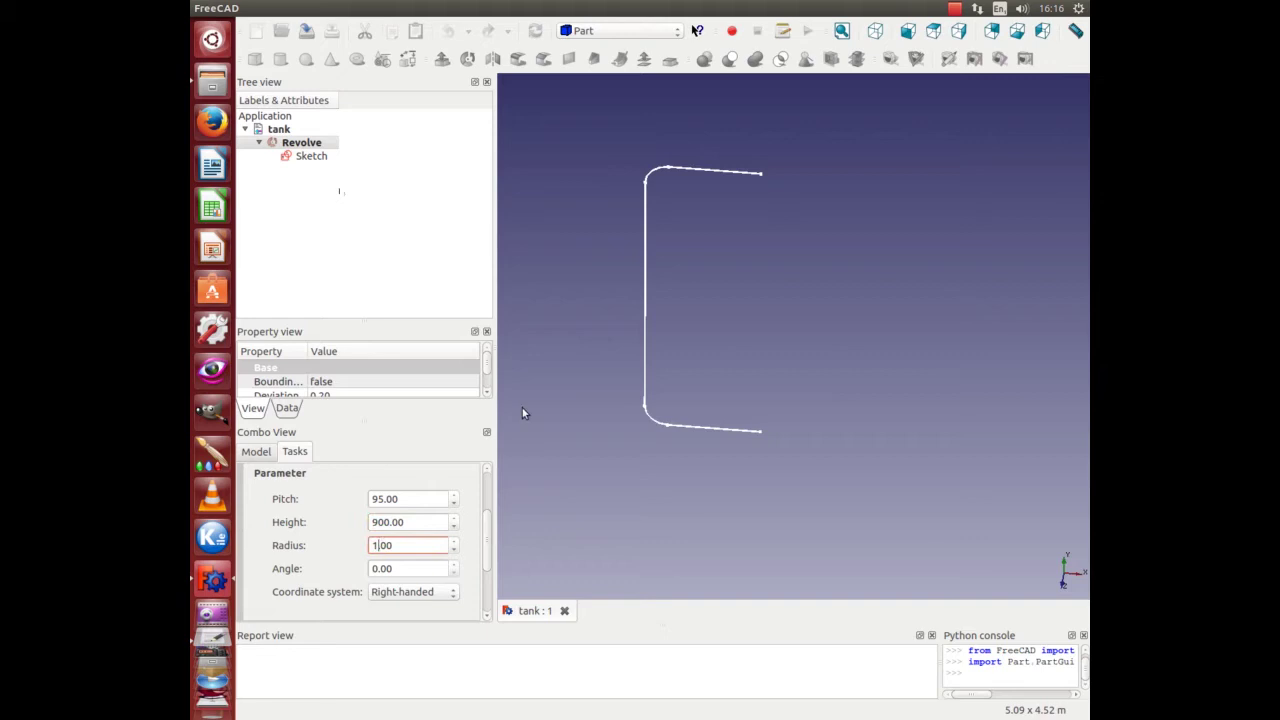
type("900")
left_click(411, 567)
Set the helix direction to Y and its Y position to 100 mm
left_click_drag(491, 523, 484, 596)
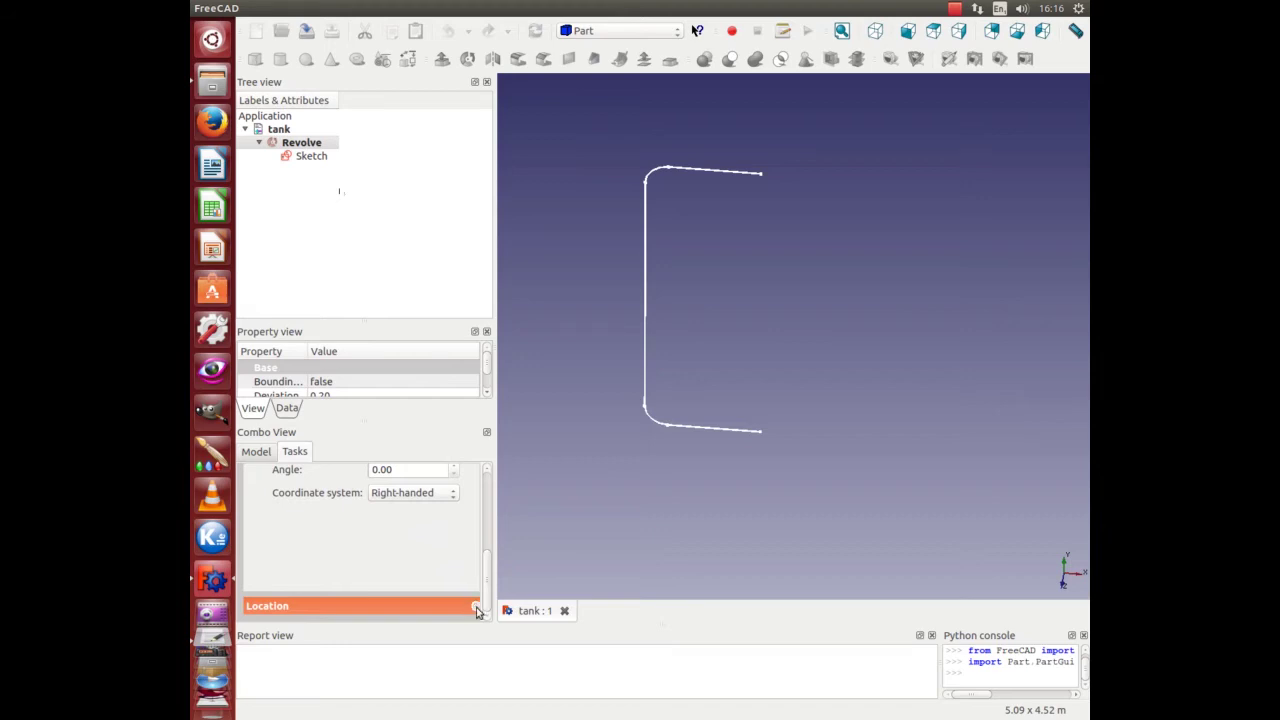
scroll(489, 558, "down", 5)
left_click(408, 578)
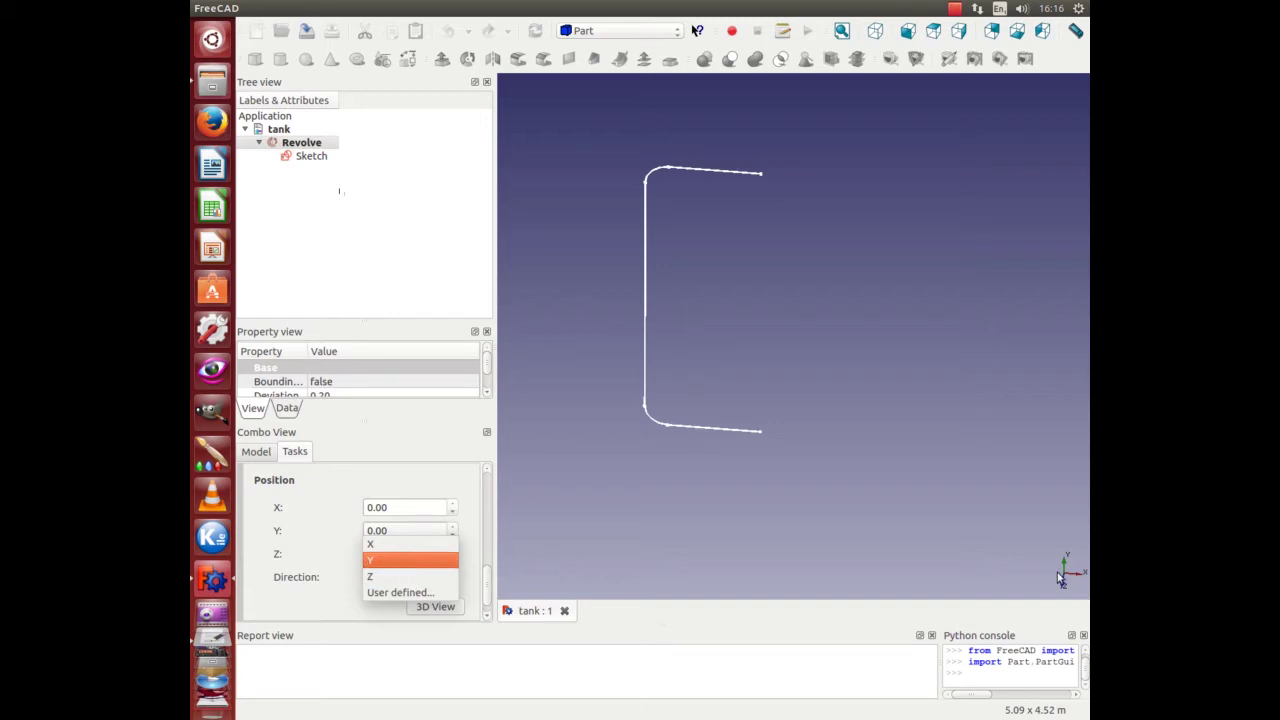
left_click(438, 566)
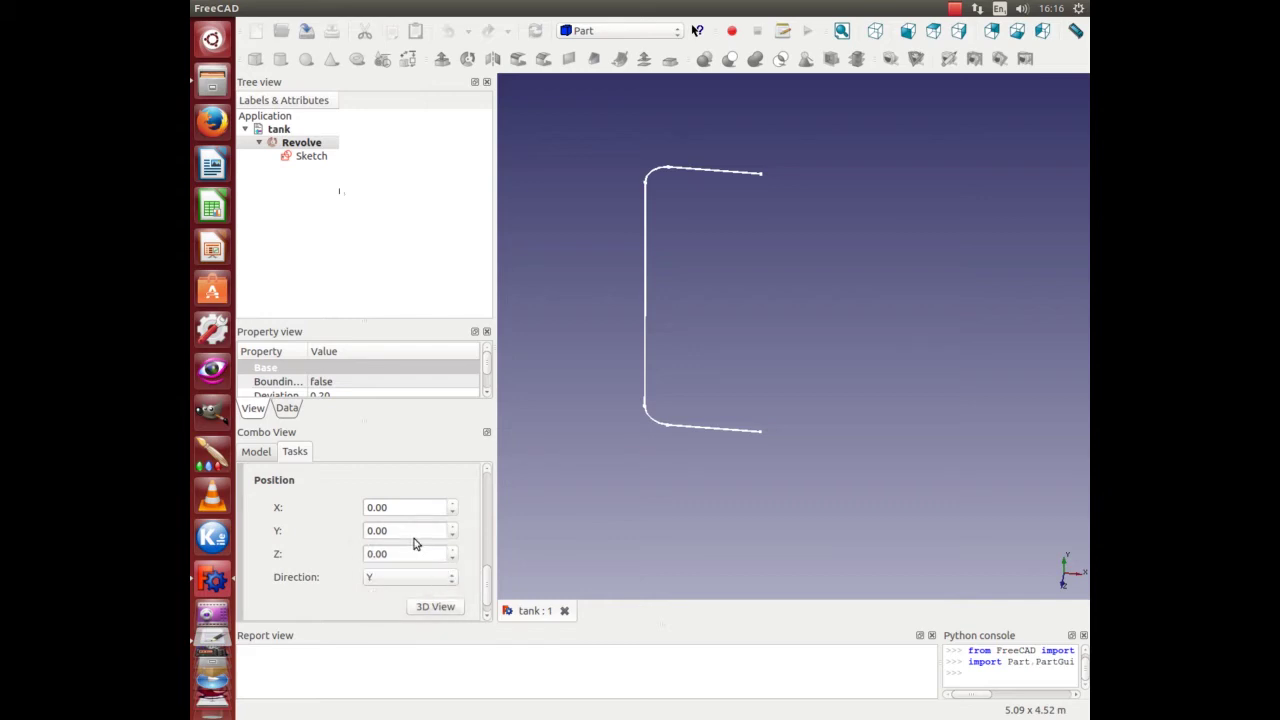
left_click(415, 531)
type("10")
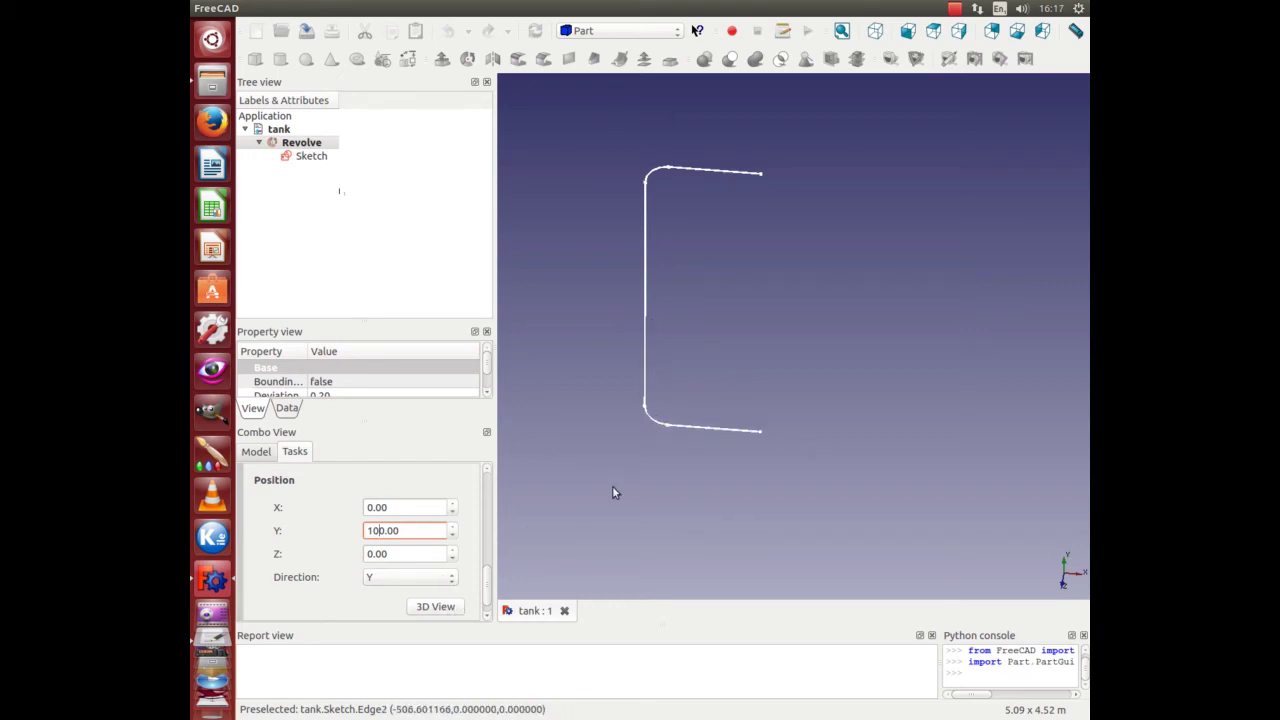
Create the helix with the entered parameters and close the geometric primitives settings
left_click_drag(490, 579, 489, 486)
left_click(395, 486)
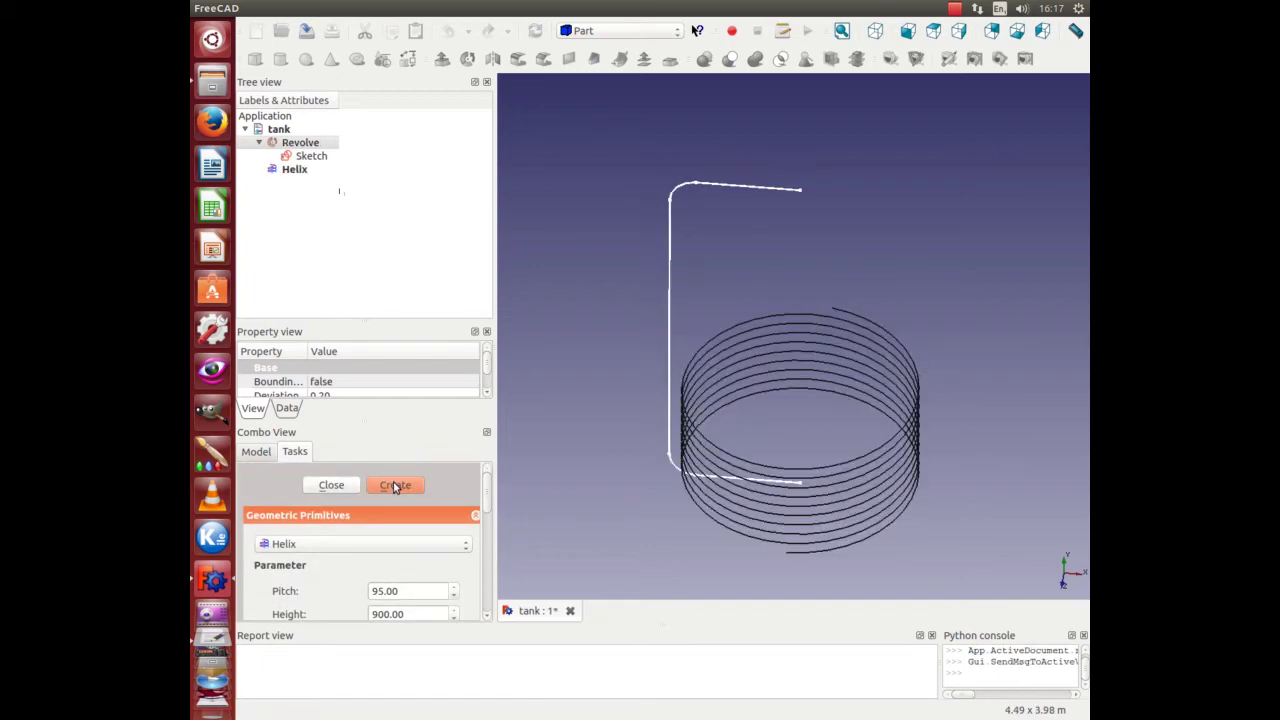
mouse_move(780, 400)
middle_mouse_down()
mouse_move(810, 307)
mouse_move(823, 371)
mouse_move(788, 403)
mouse_move(802, 358)
middle_mouse_up()
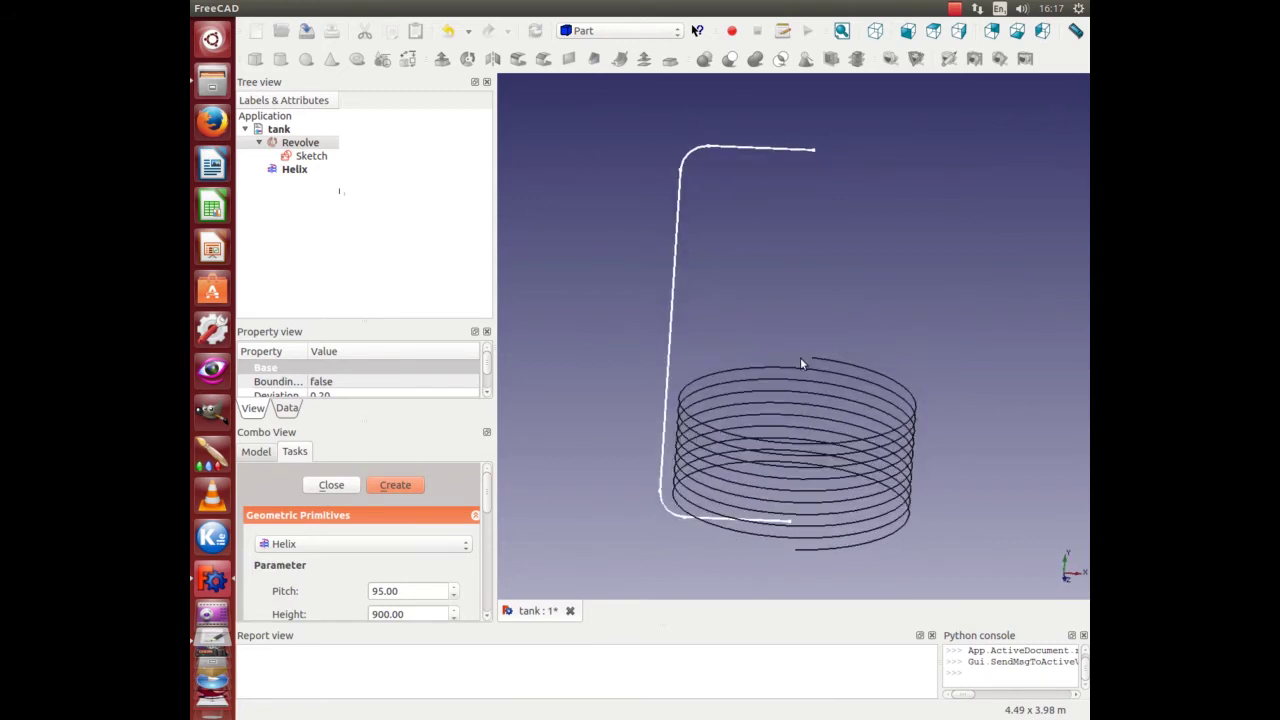
left_click(403, 493)
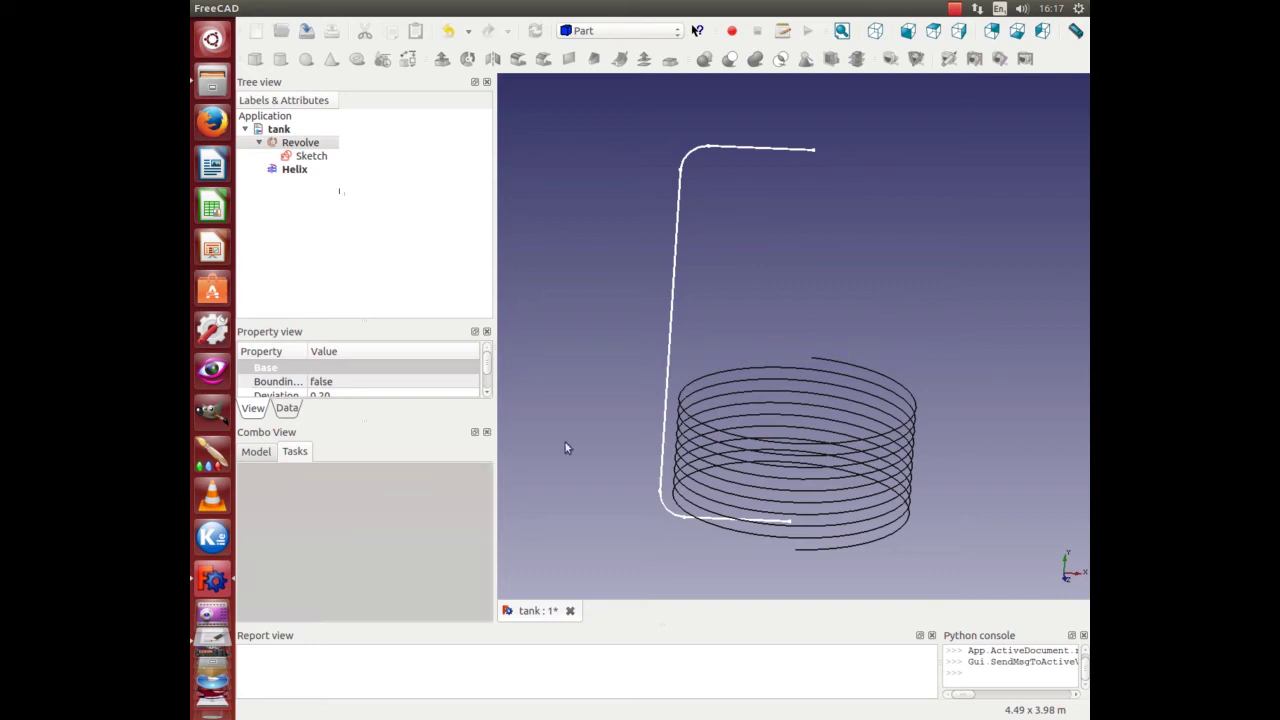
Save the tank document with the added helix
middle_click_drag(697, 283, 731, 308)
middle_click_drag(792, 351, 748, 254)
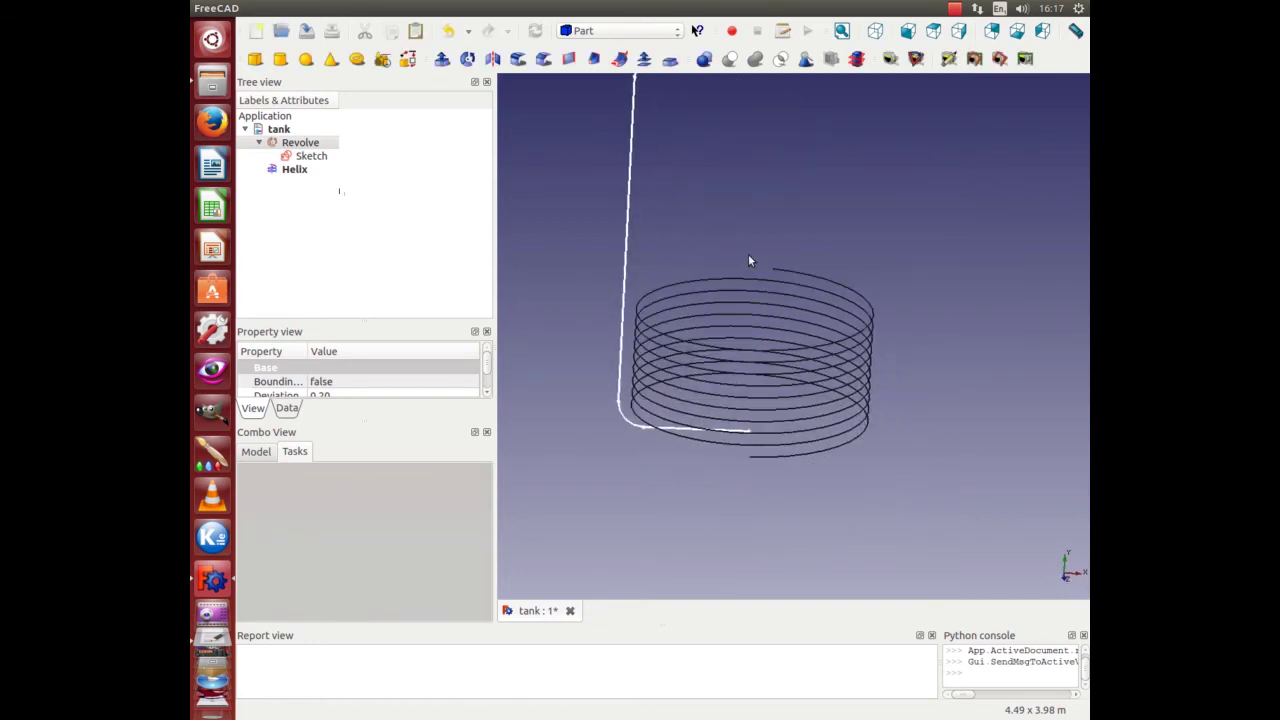
left_click(747, 247)
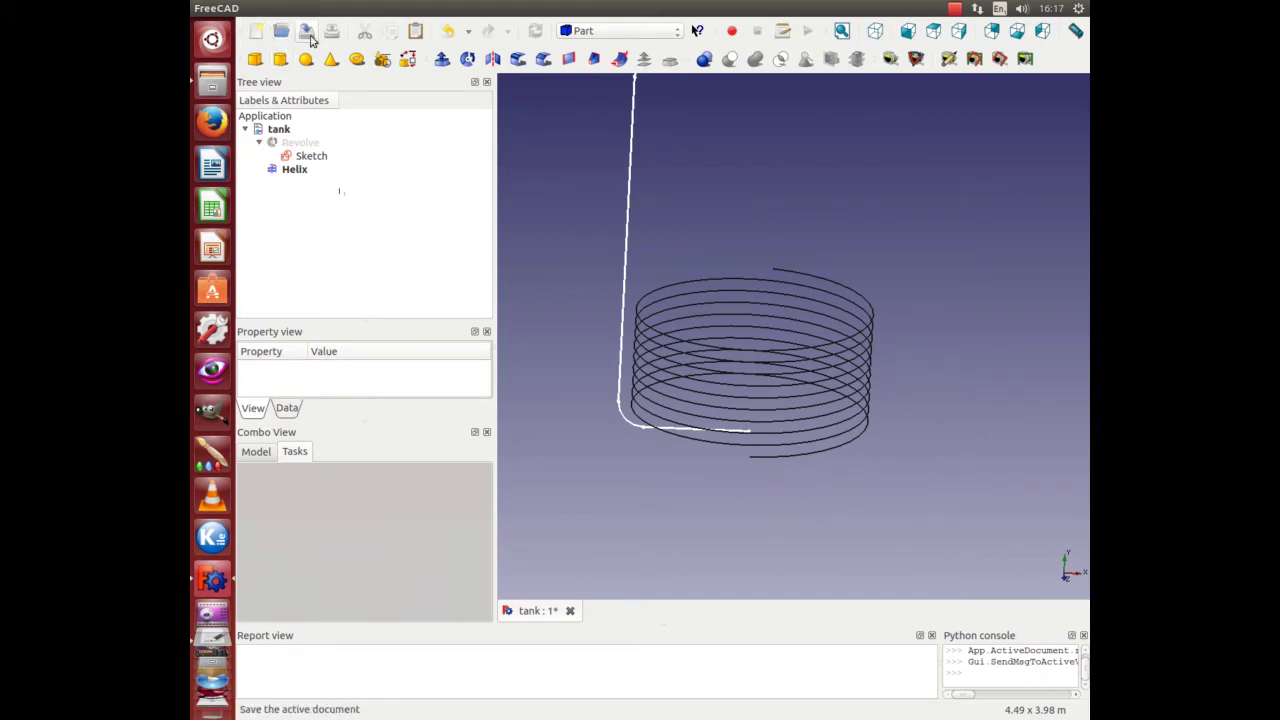
left_click(310, 38)
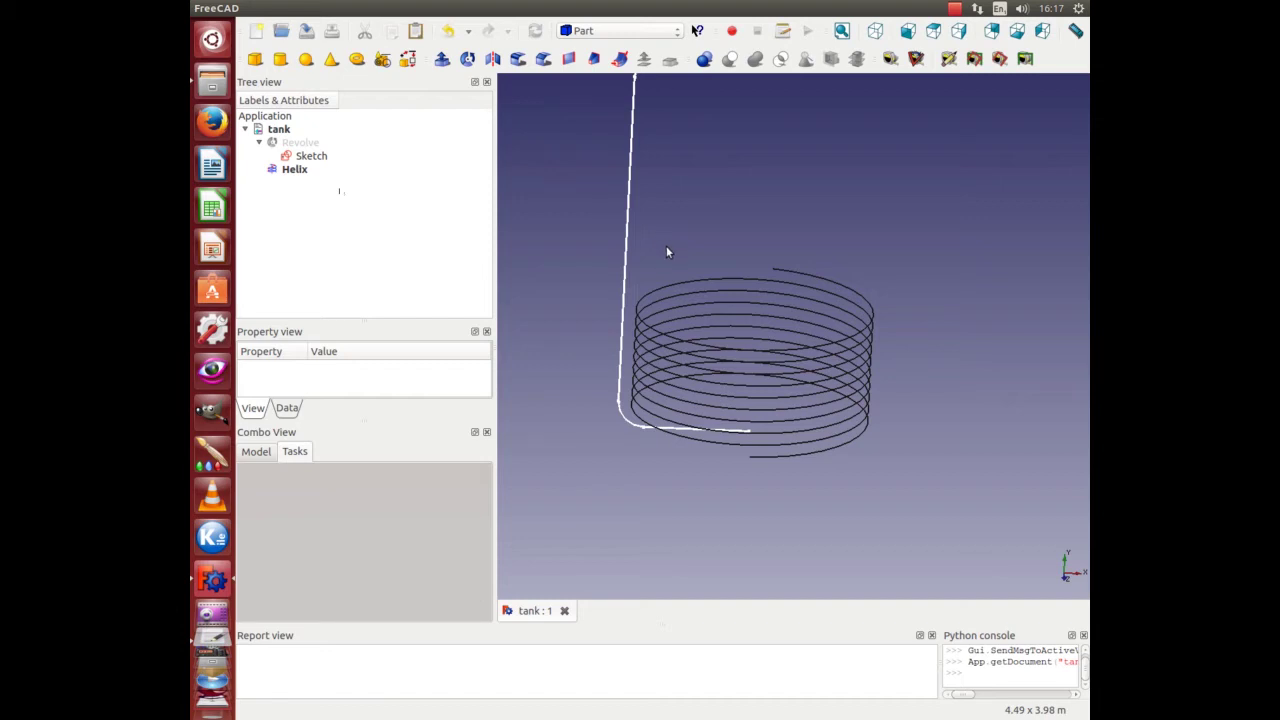
middle_click_drag(690, 268, 757, 269)
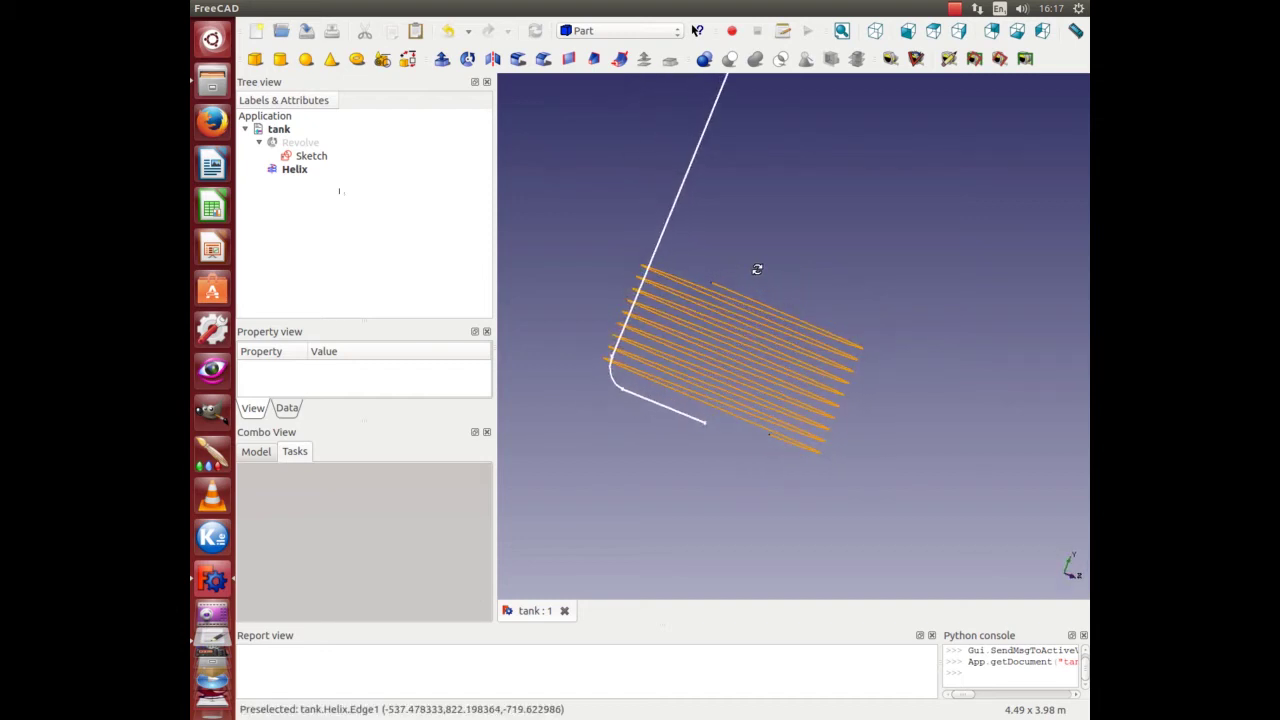
middle_click_drag(965, 383, 913, 400)
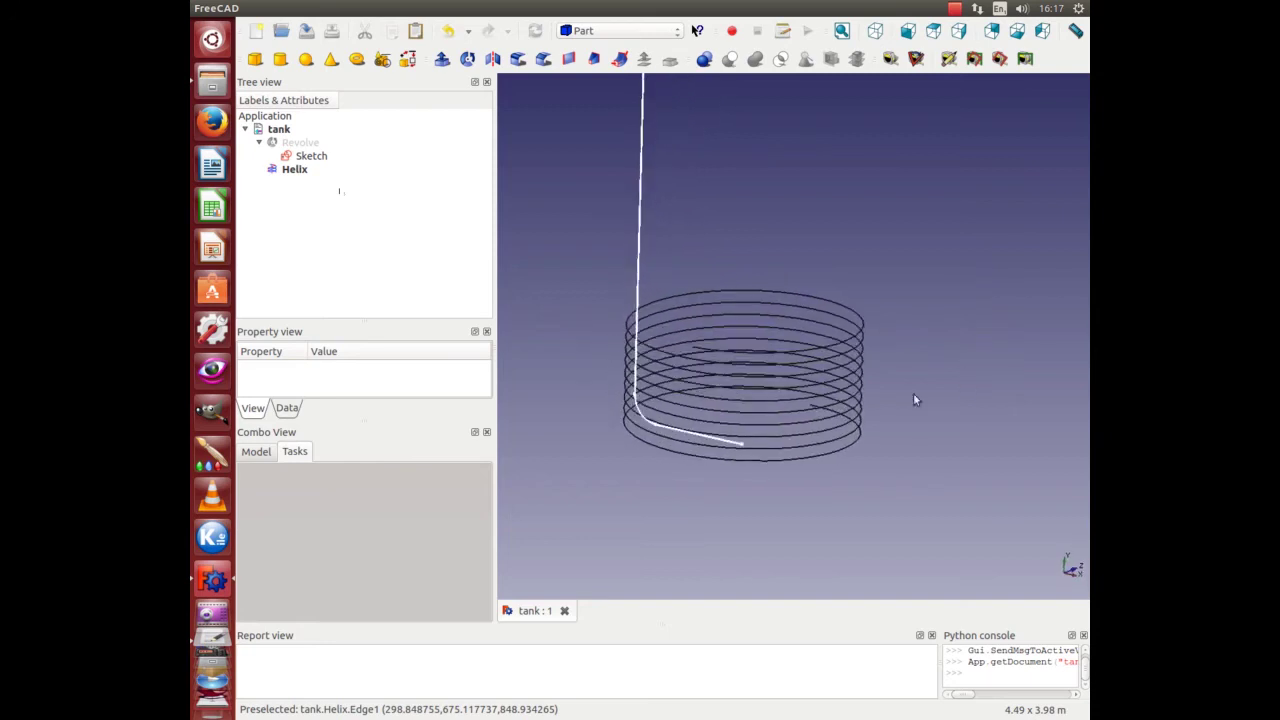
middle_click_drag(818, 406, 824, 457)
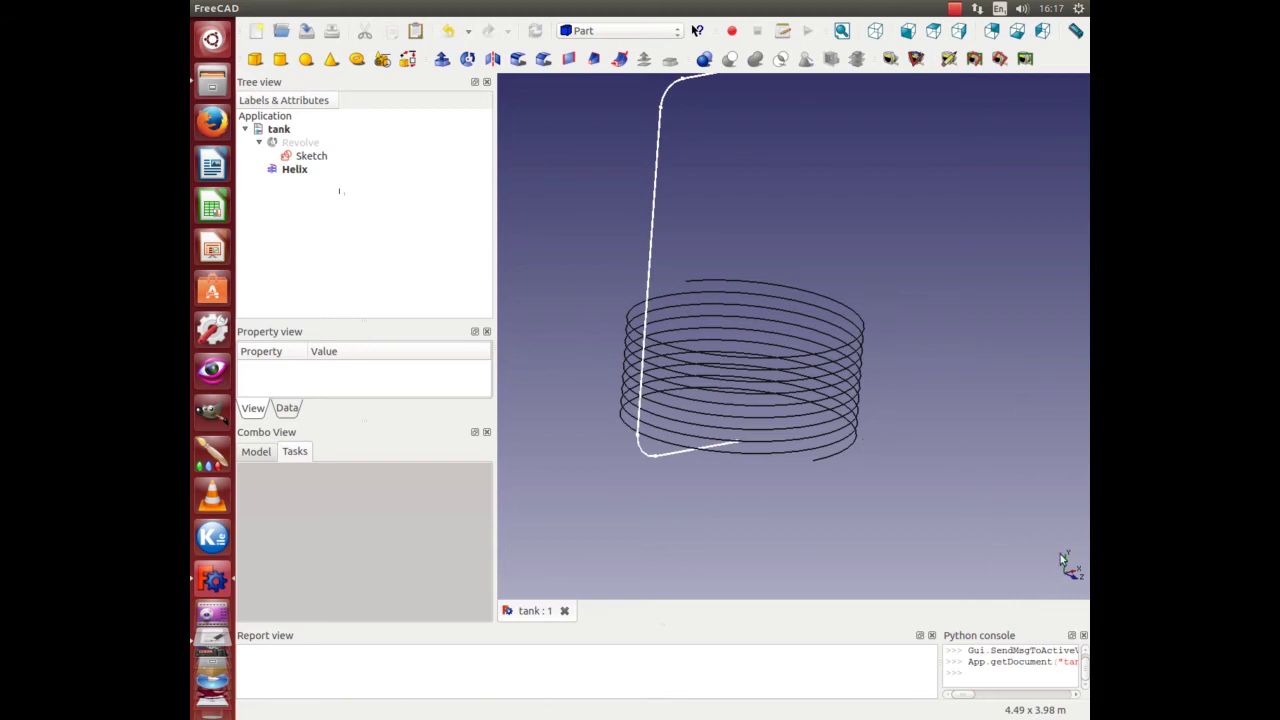
Switch to the Part Design workbench and create a new sketch on the YZ plane
mouse_move(905, 484)
middle_mouse_down()
mouse_move(934, 497)
mouse_move(888, 479)
middle_mouse_up()
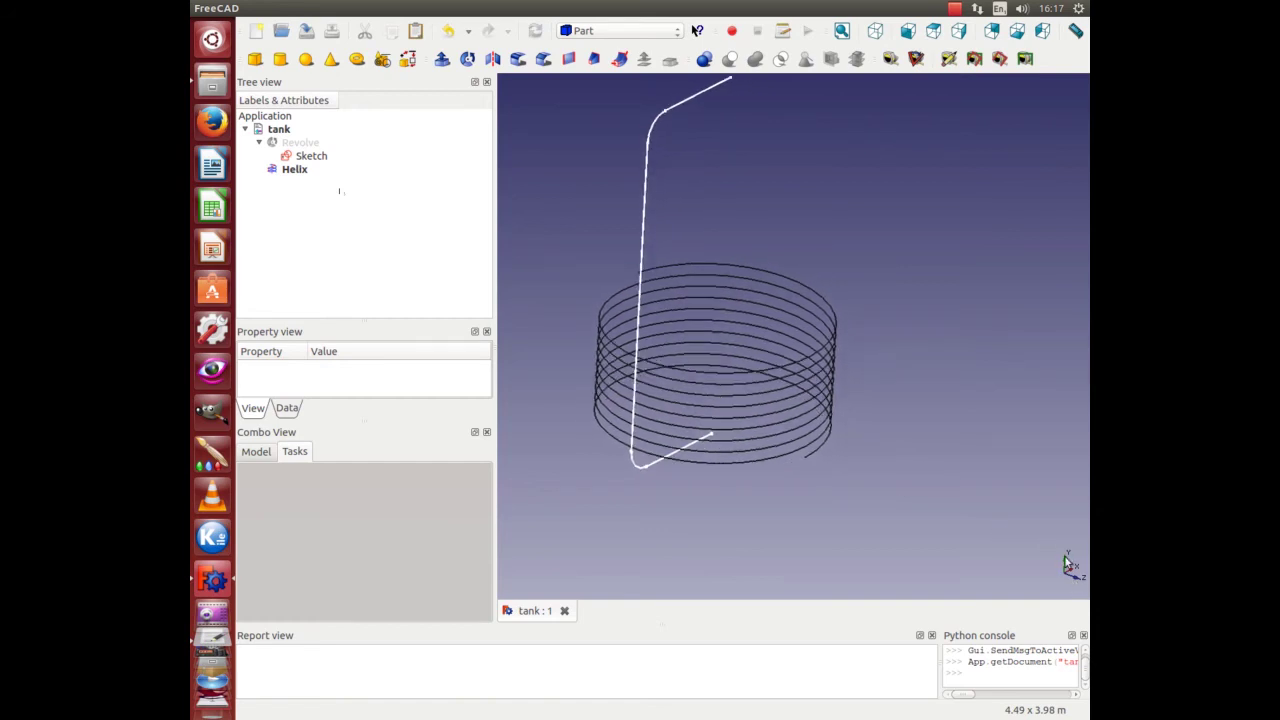
left_click(618, 30)
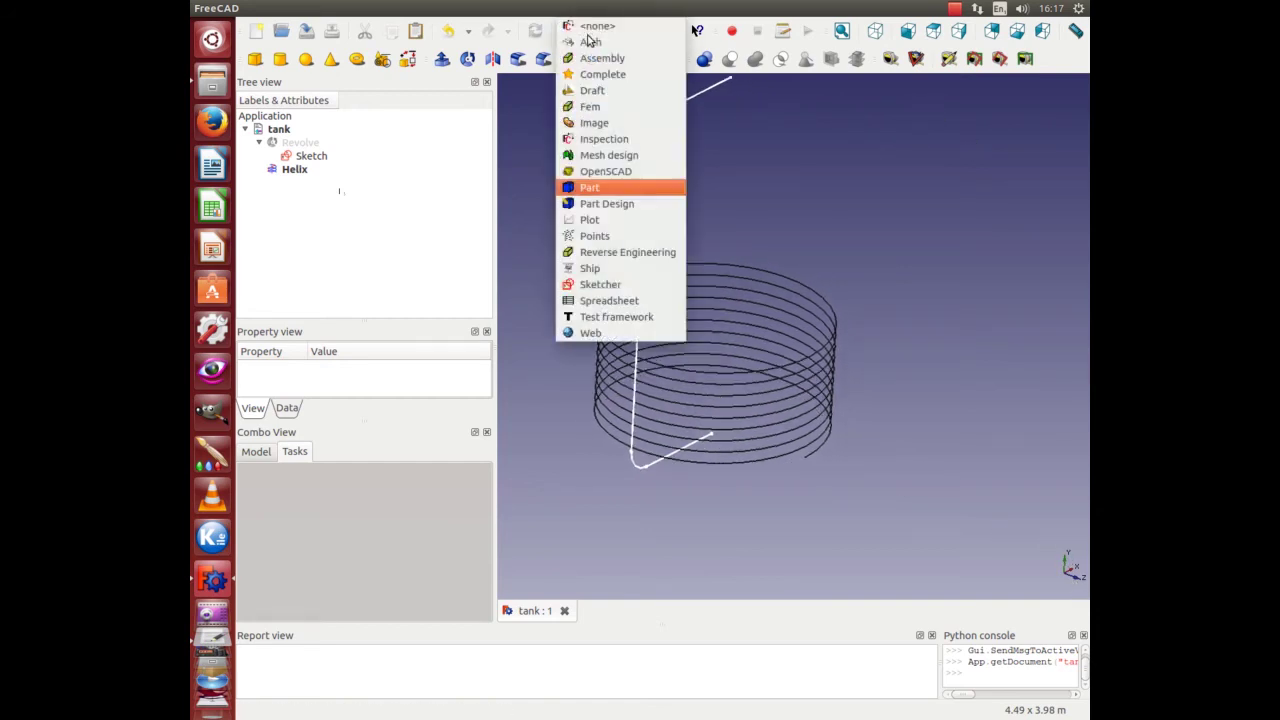
left_click(614, 201)
left_click(1067, 31)
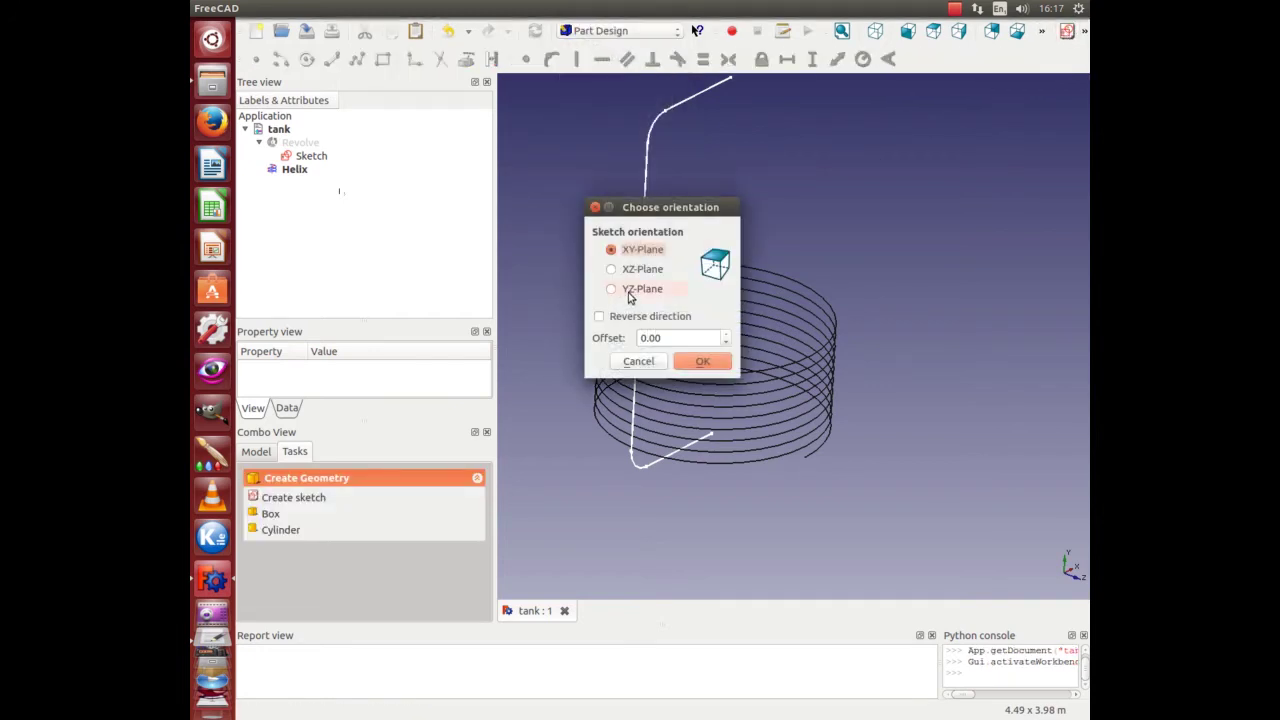
left_click(610, 289)
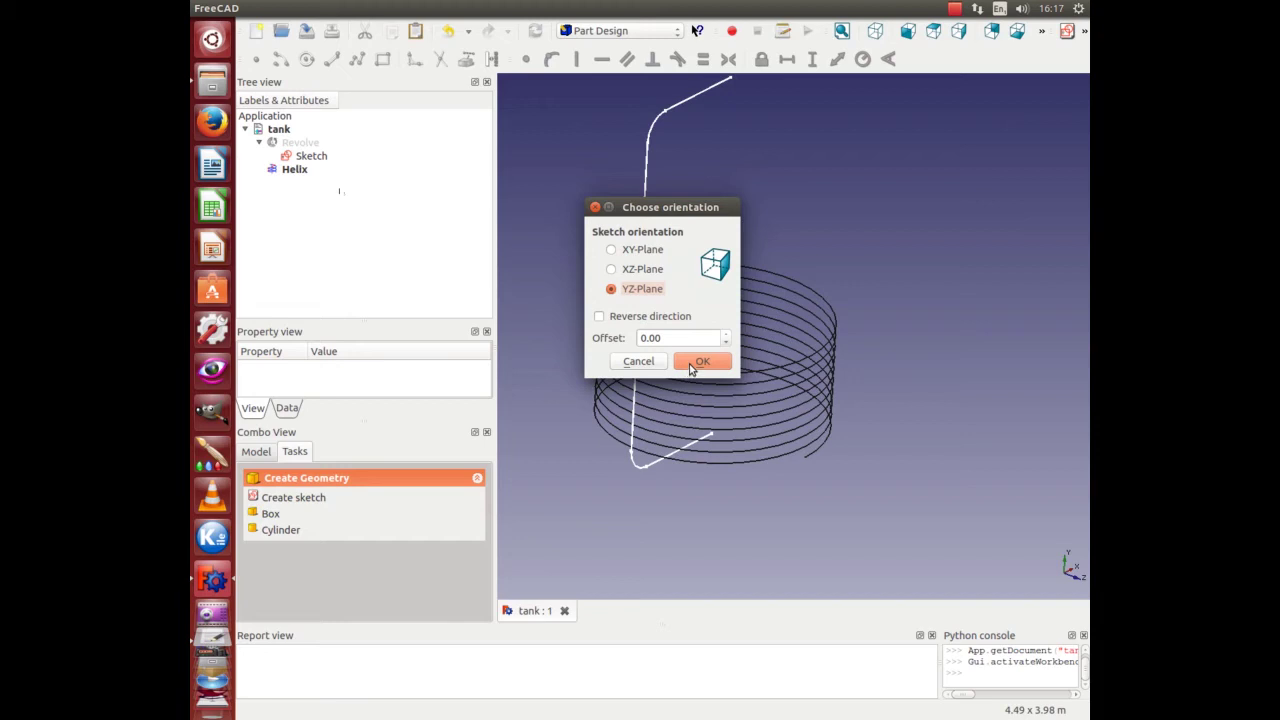
left_click(700, 362)
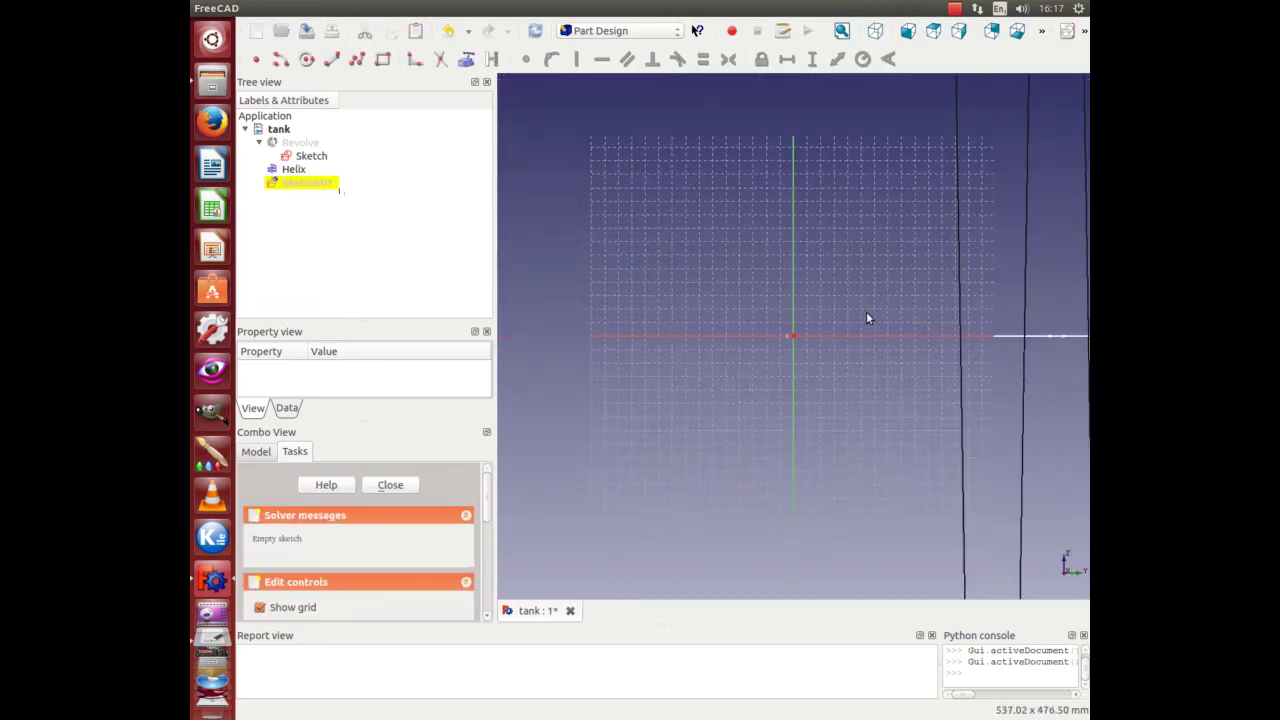
Sketch a circle of about 57 mm radius near the upper starting end of the helix
scroll(866, 312, "down", 5)
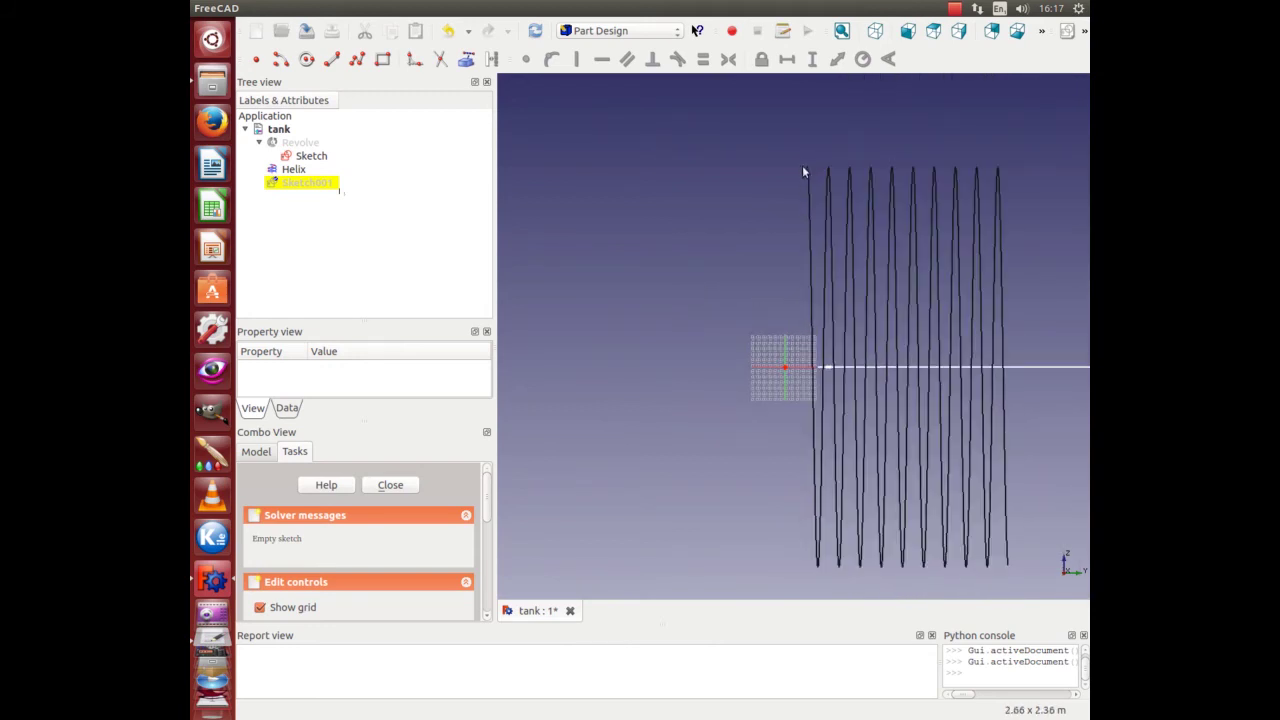
scroll(757, 370, "up", 2)
scroll(757, 370, "up", 2)
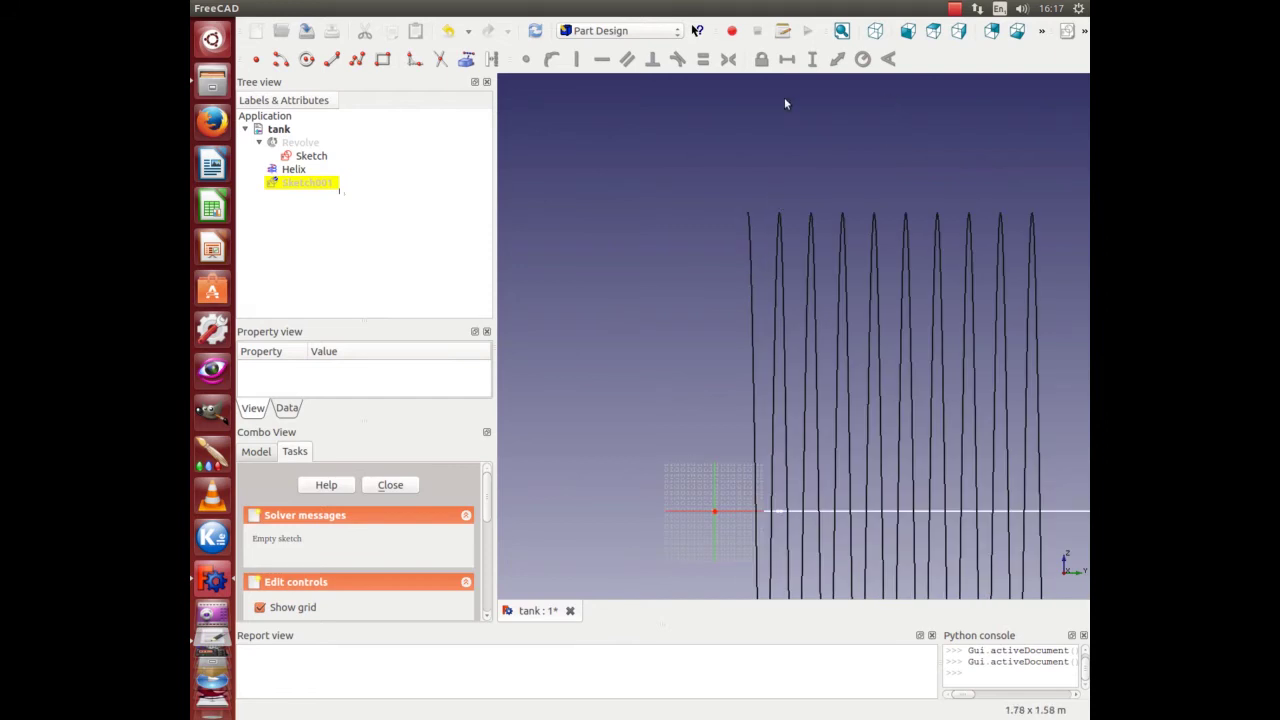
left_click(307, 59)
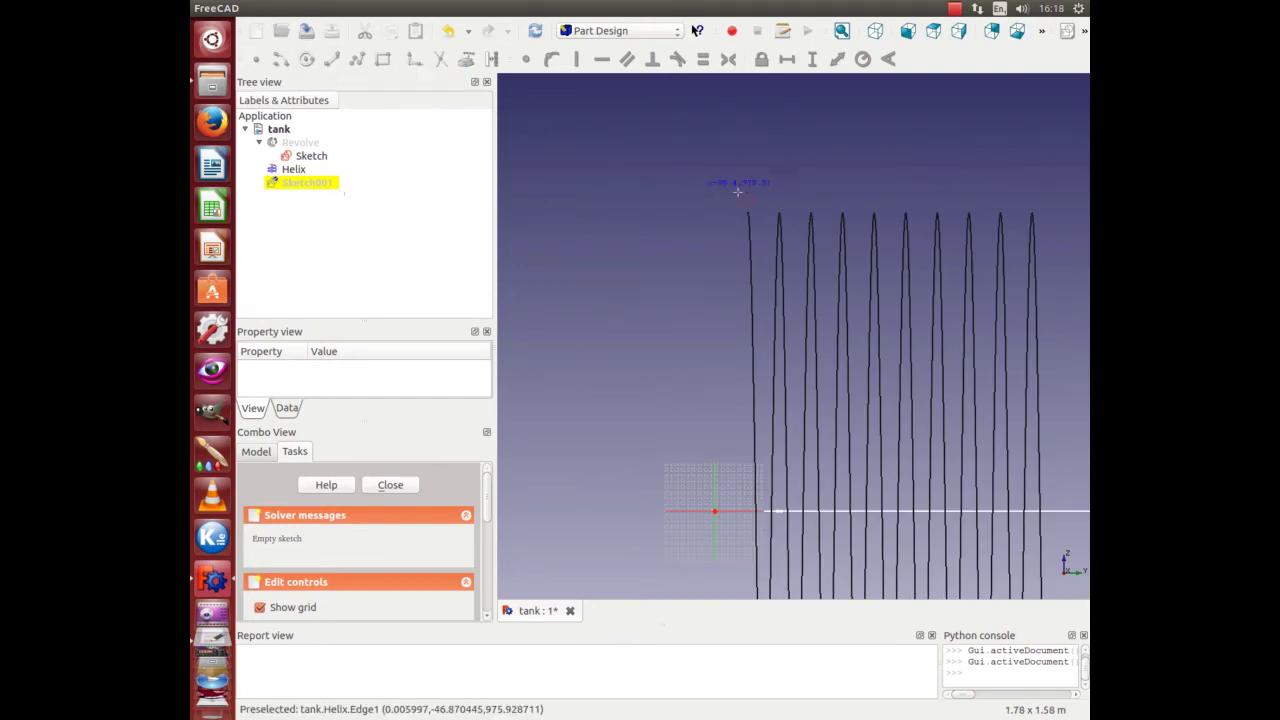
left_click(740, 191)
left_click(759, 184)
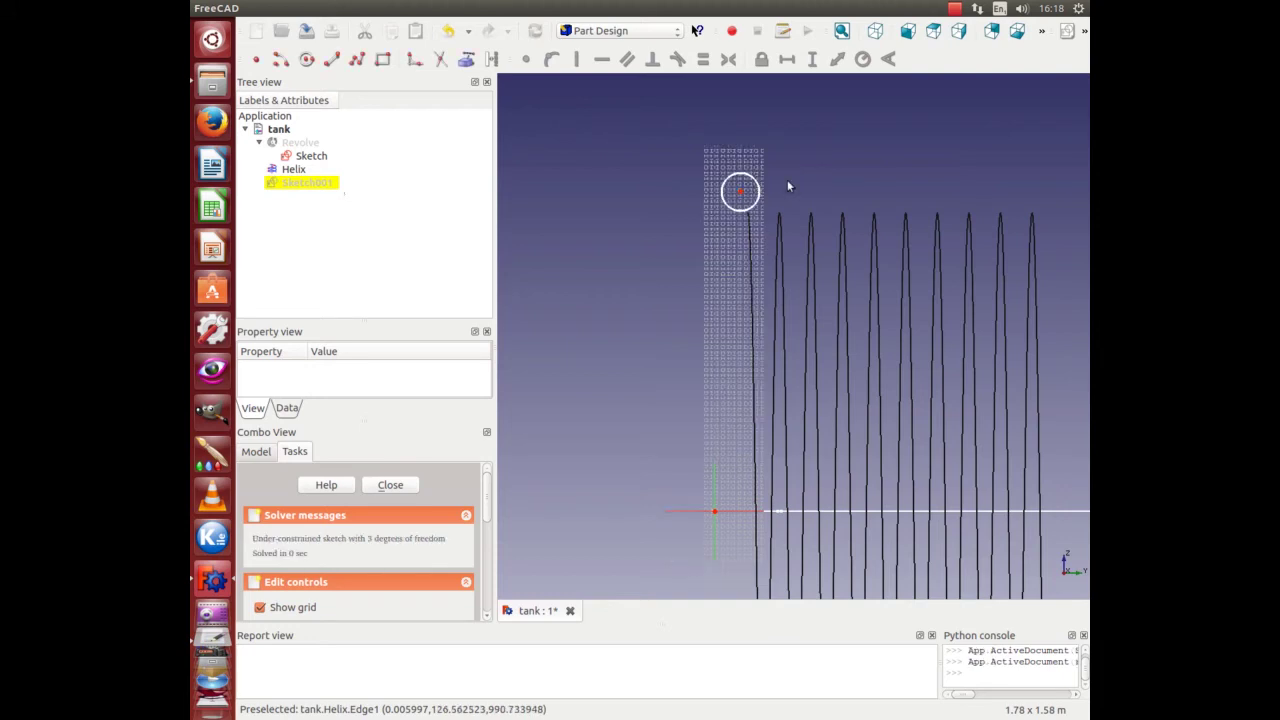
Constrain the circle's radius to 30 mm
left_click(750, 175)
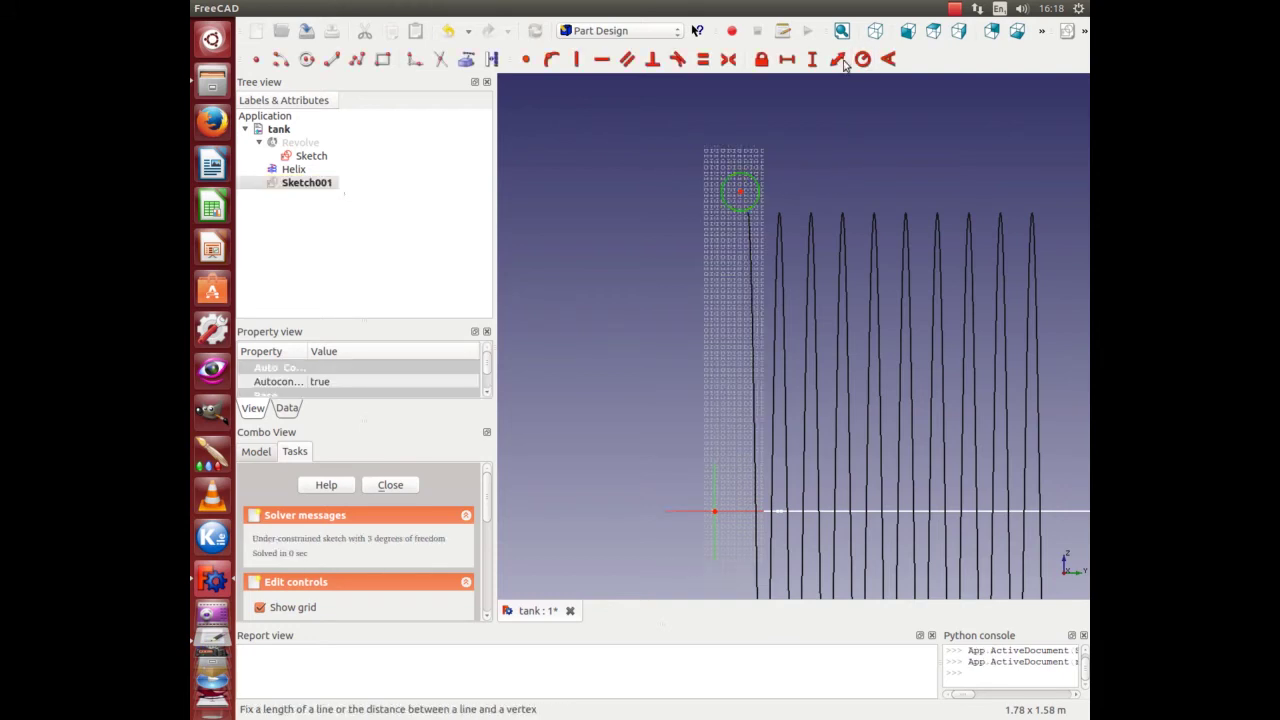
left_click(840, 61)
left_click(802, 303)
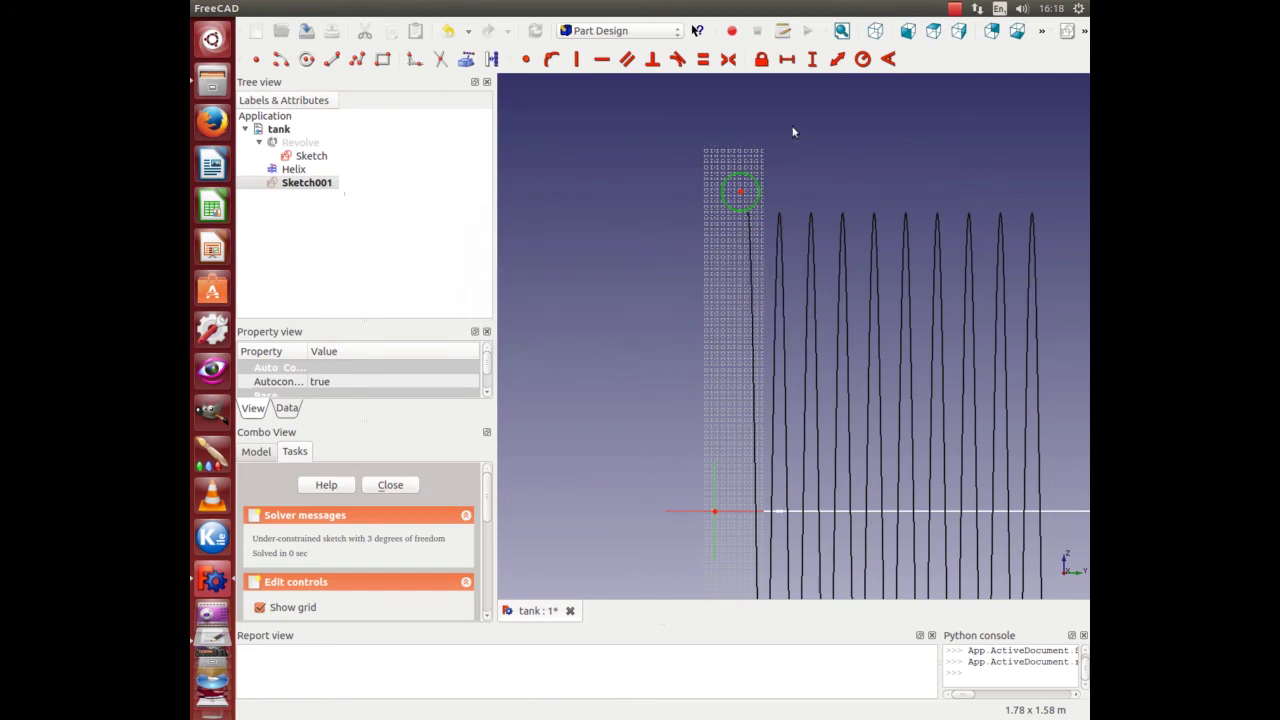
left_click(862, 59)
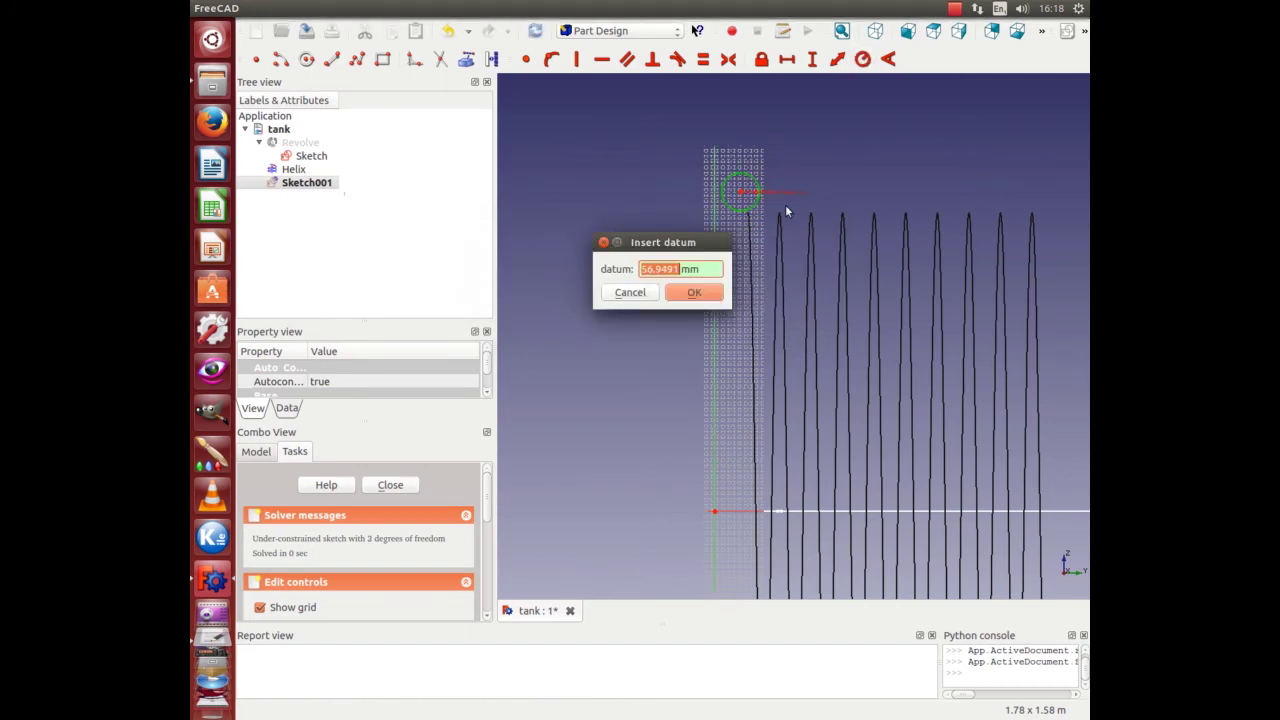
type("30")
key("Return")
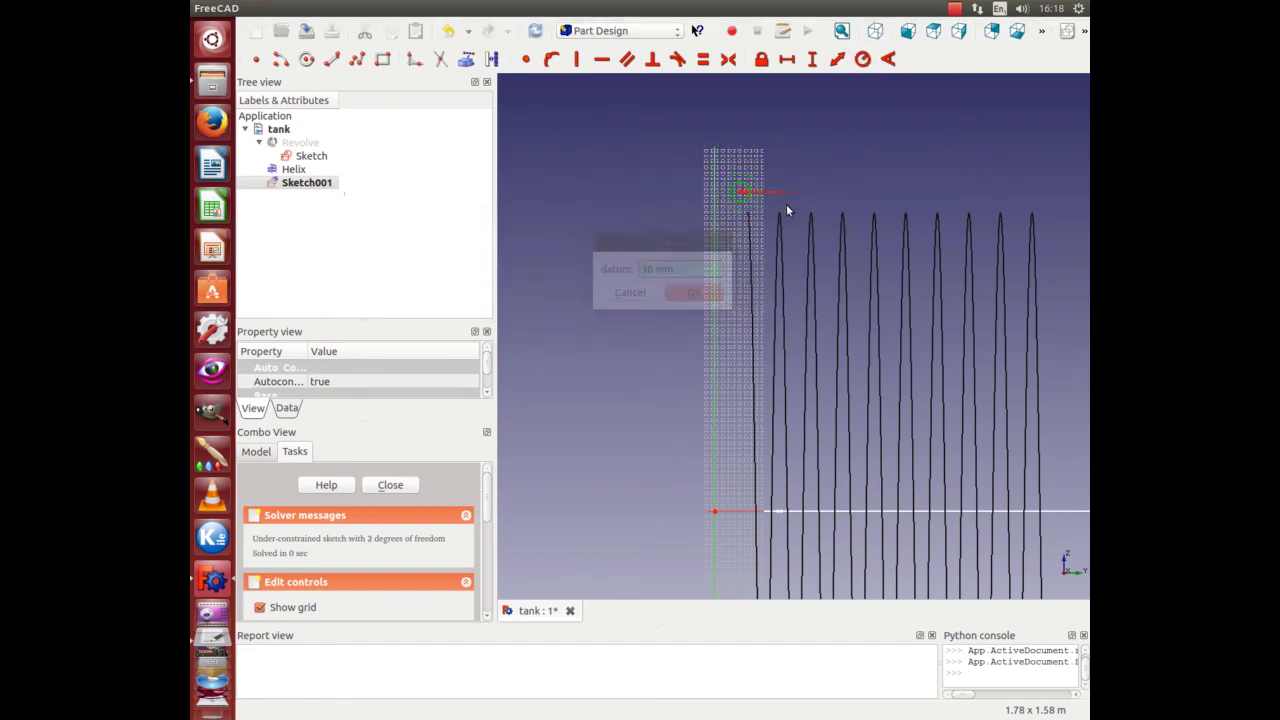
Constrain the distance from the circle's centre to the horizontal axis to 900 mm
left_click(738, 191)
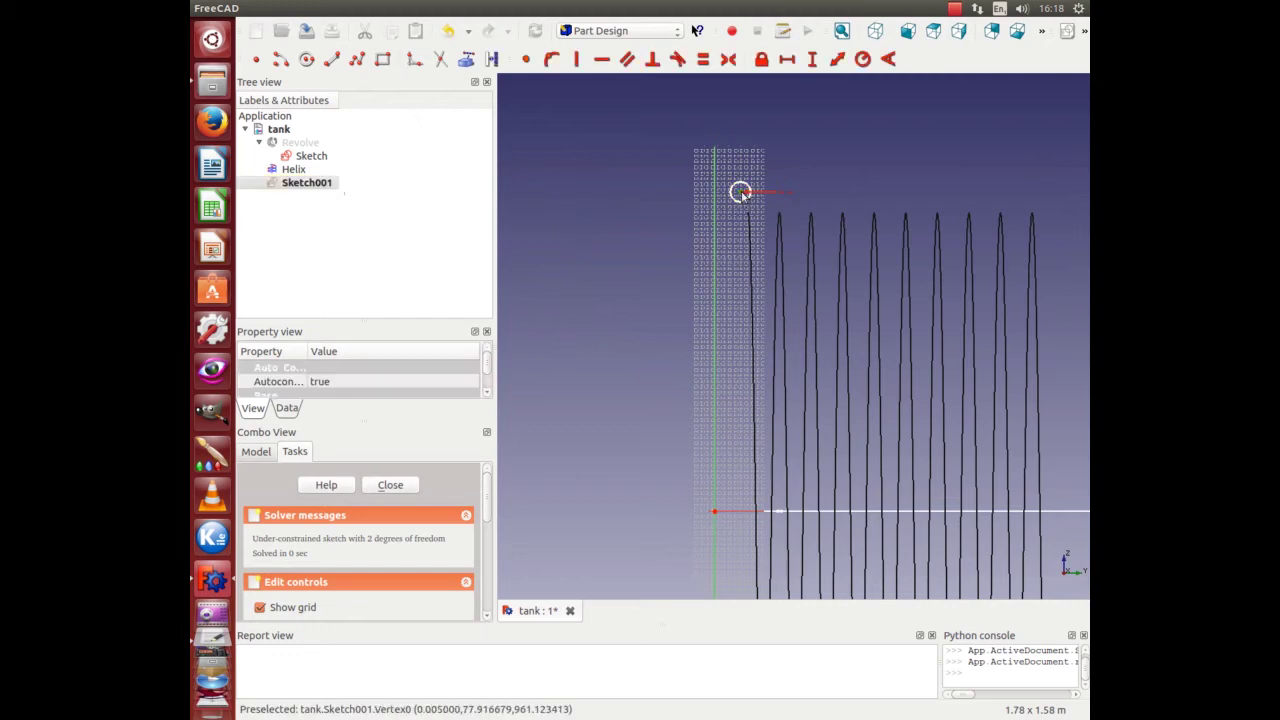
left_click(730, 516)
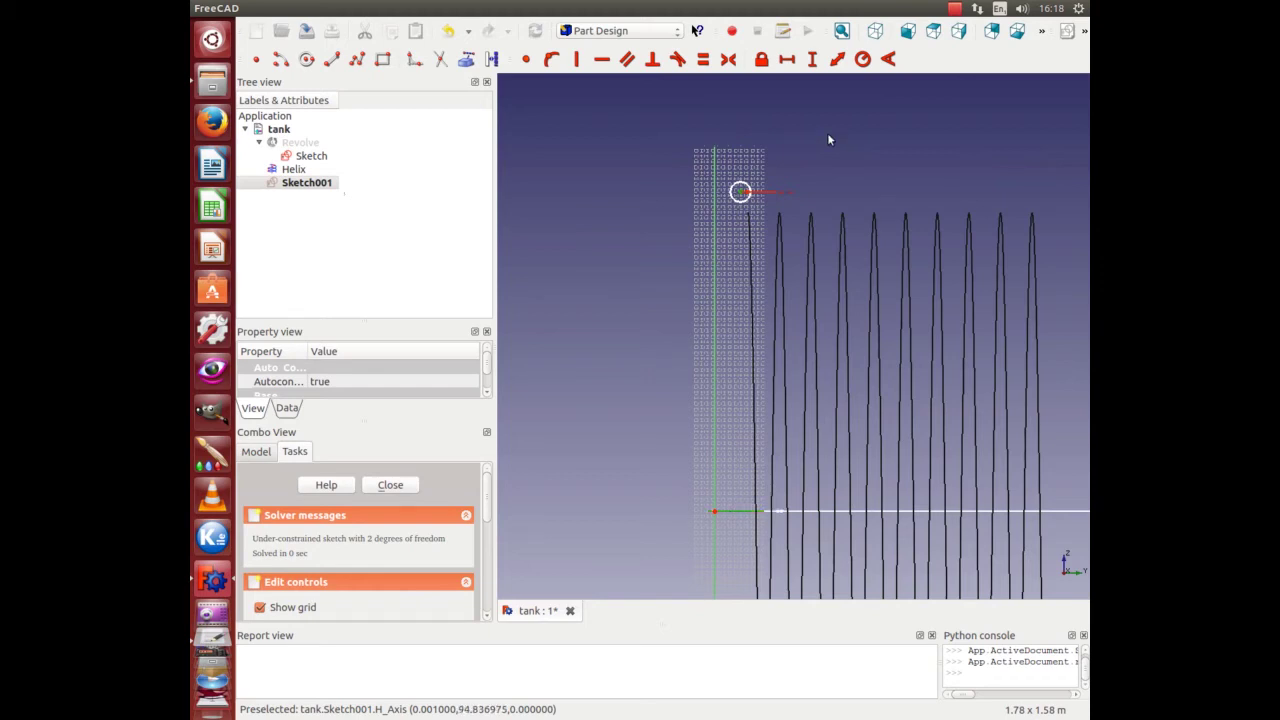
left_click(837, 60)
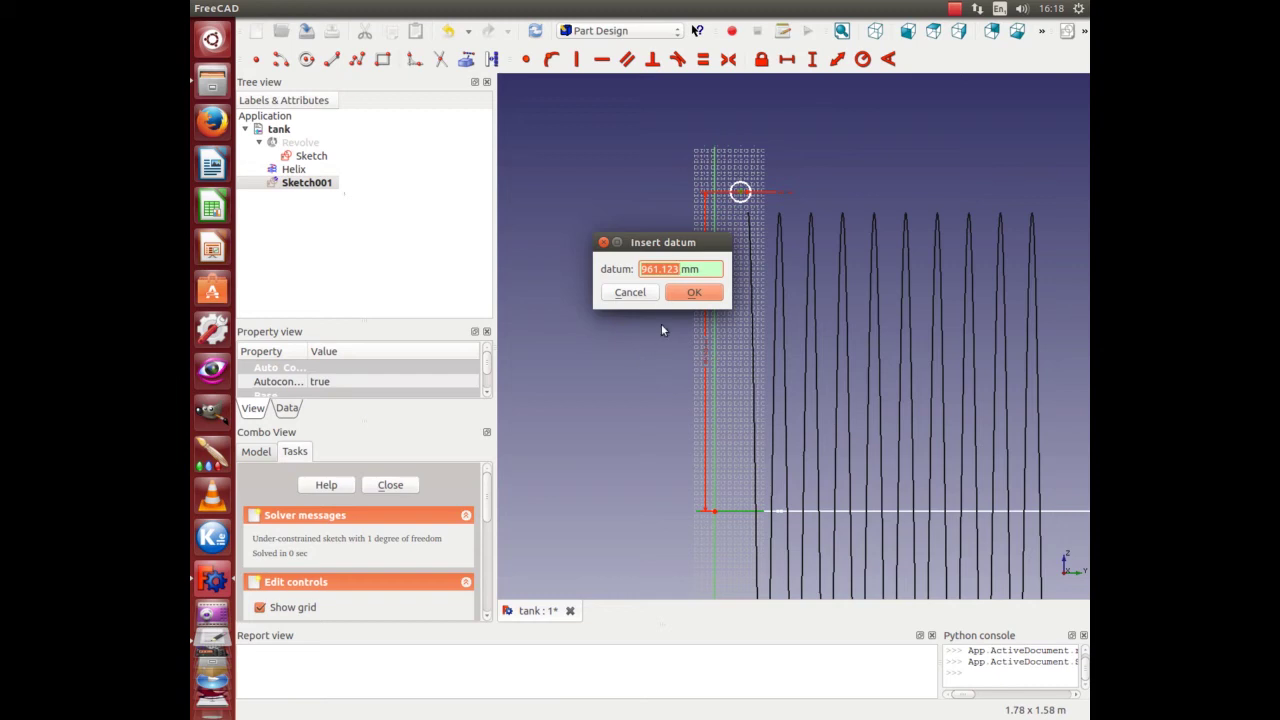
type("900")
left_click(694, 293)
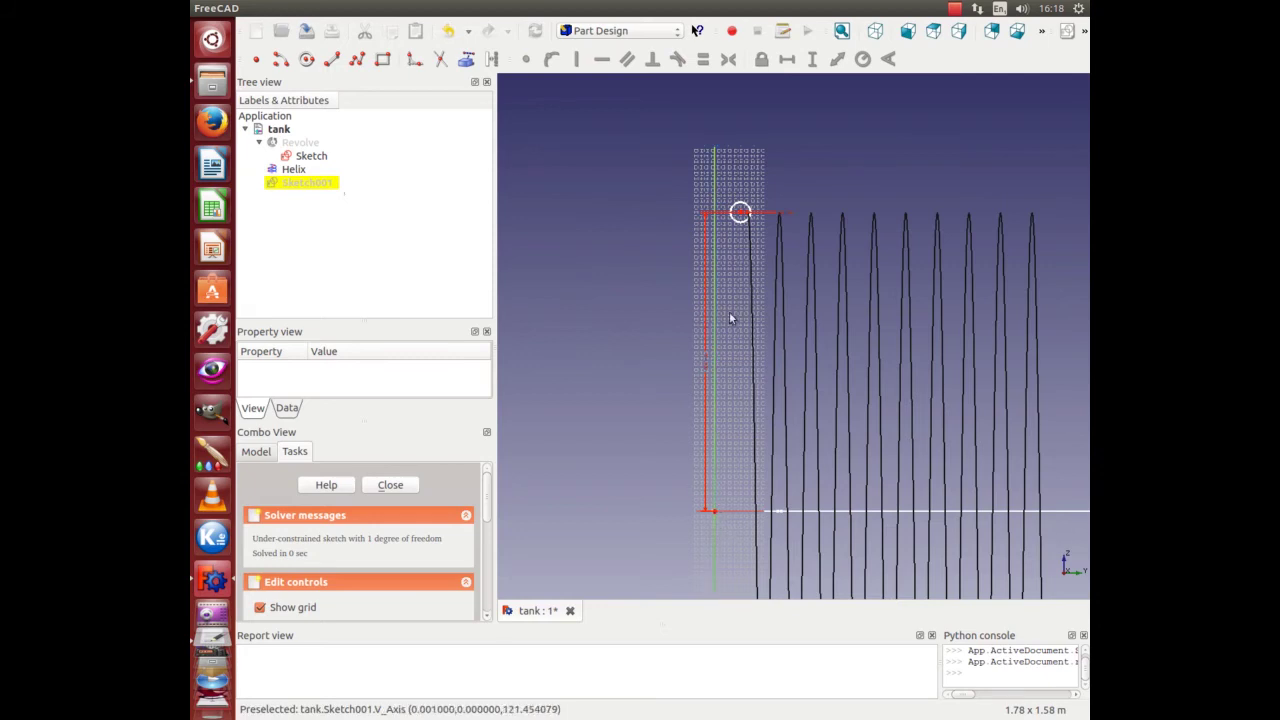
Constrain the distance from the circle's centre to the vertical axis to 100 mm
left_click(740, 213)
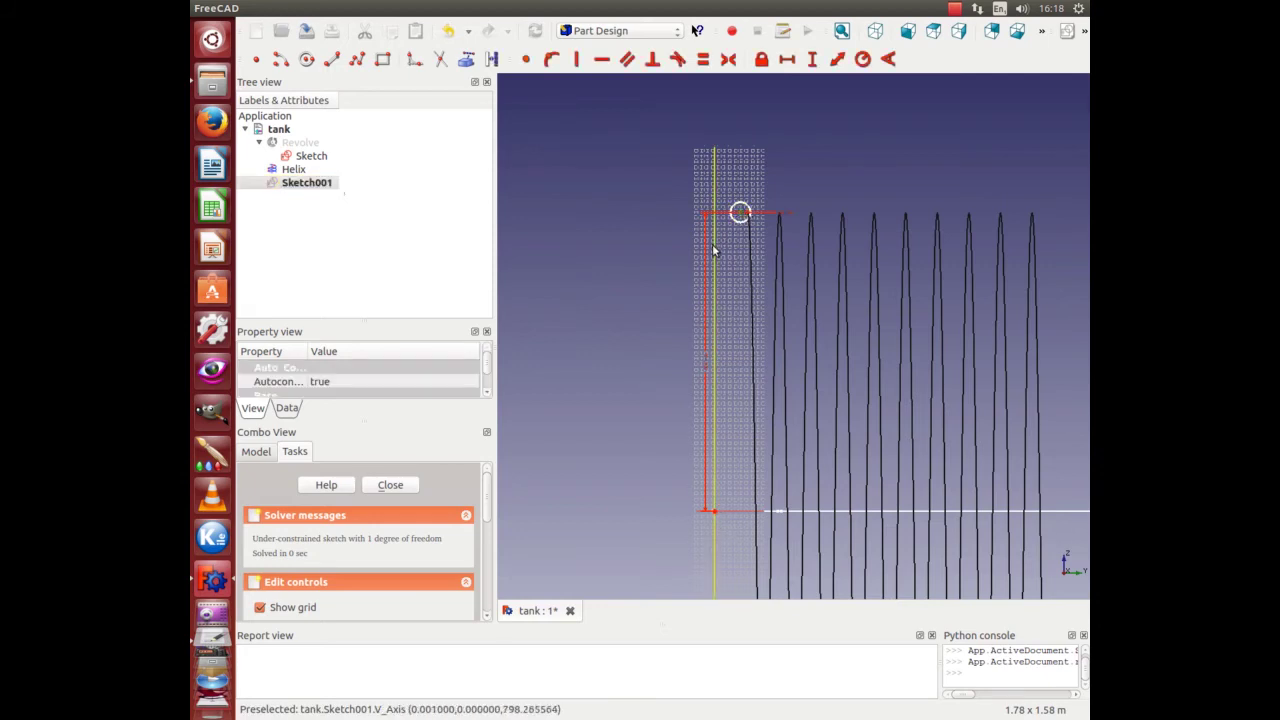
left_click(837, 59)
type("100")
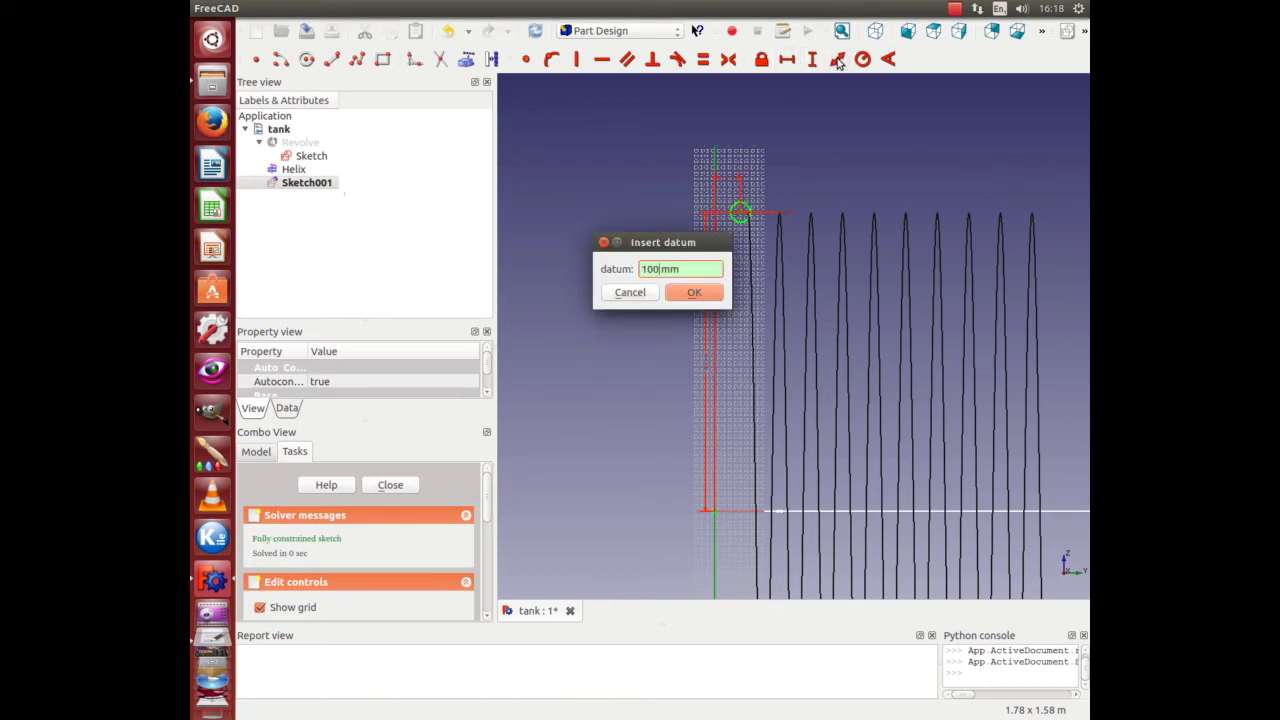
key("Return")
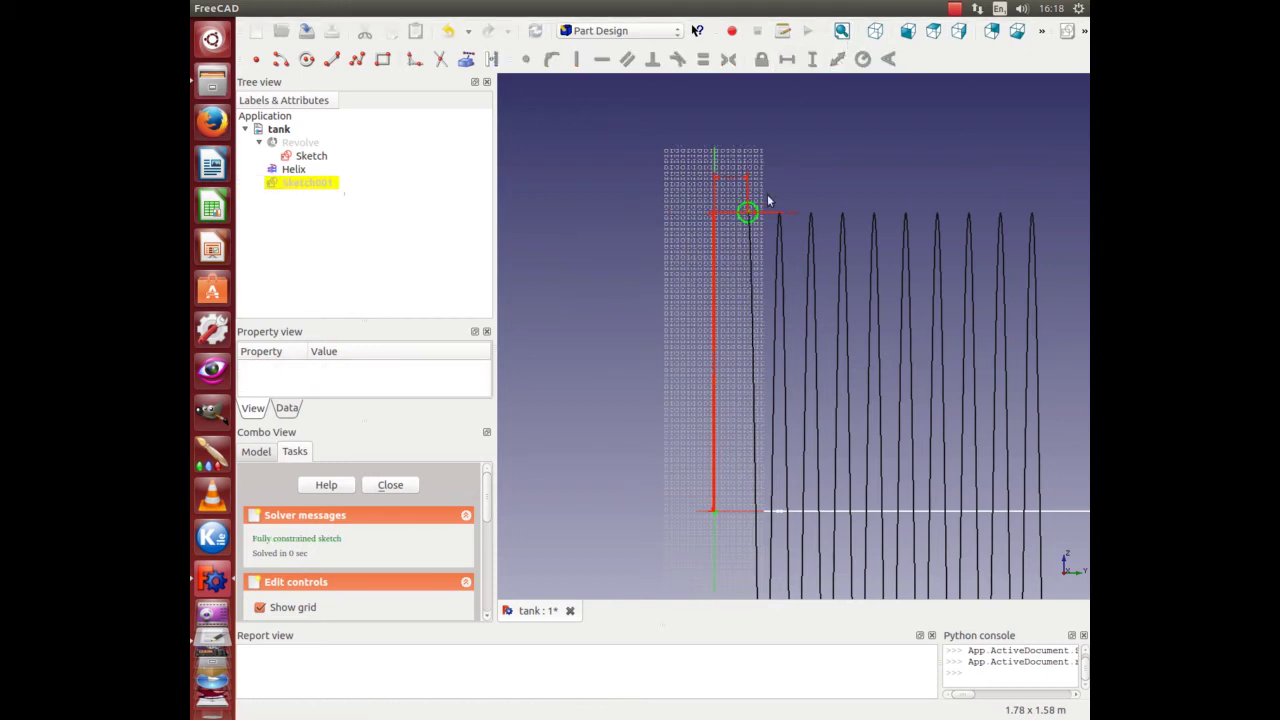
Finish editing the circle sketch, check its position on the helix end, and save the tank document
scroll(762, 200, "up", 2)
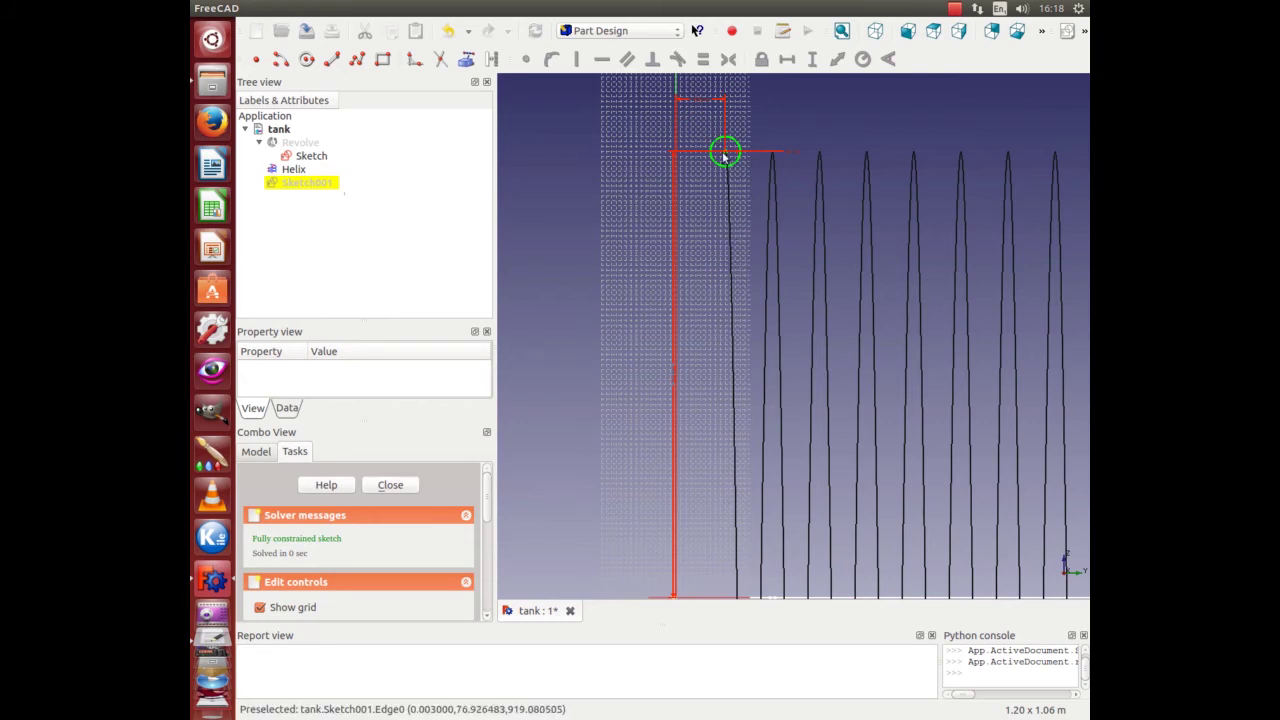
scroll(765, 165, "down", 3)
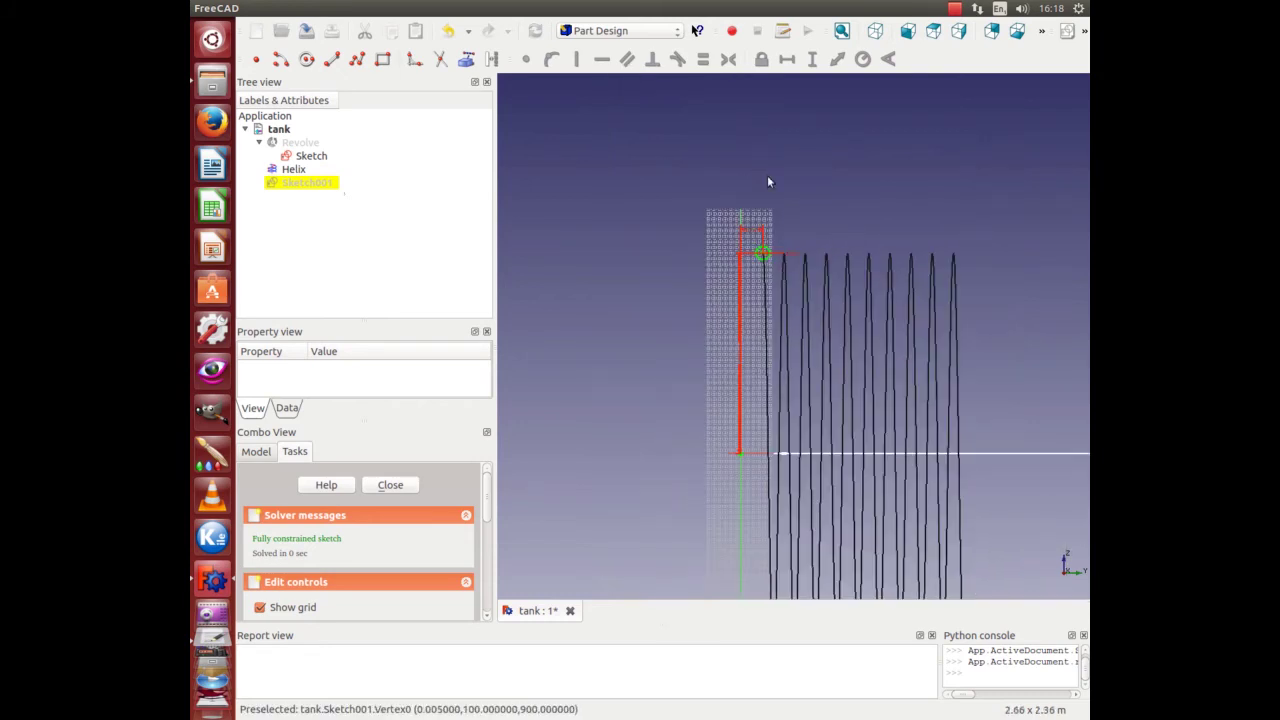
right_click(323, 182)
left_click(340, 209)
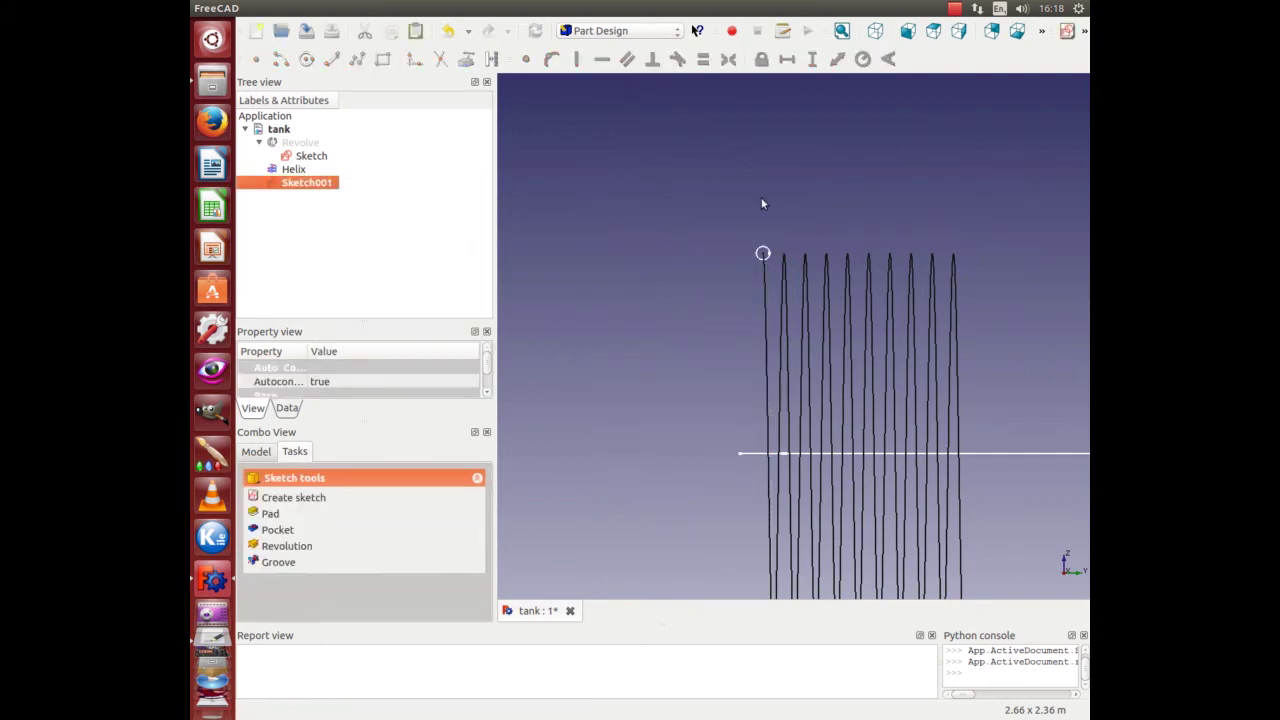
mouse_move(807, 184)
middle_mouse_down()
mouse_move(751, 277)
mouse_move(749, 327)
mouse_move(734, 286)
mouse_move(737, 200)
mouse_move(657, 183)
mouse_move(658, 259)
mouse_move(671, 277)
mouse_move(1023, 98)
mouse_move(760, 109)
mouse_move(745, 137)
mouse_move(808, 246)
mouse_move(814, 180)
mouse_move(883, 79)
mouse_move(880, 111)
middle_mouse_up()
middle_click_drag(775, 386, 771, 471)
mouse_move(738, 151)
middle_mouse_down()
mouse_move(797, 143)
mouse_move(777, 129)
mouse_move(714, 131)
mouse_move(739, 172)
middle_mouse_up()
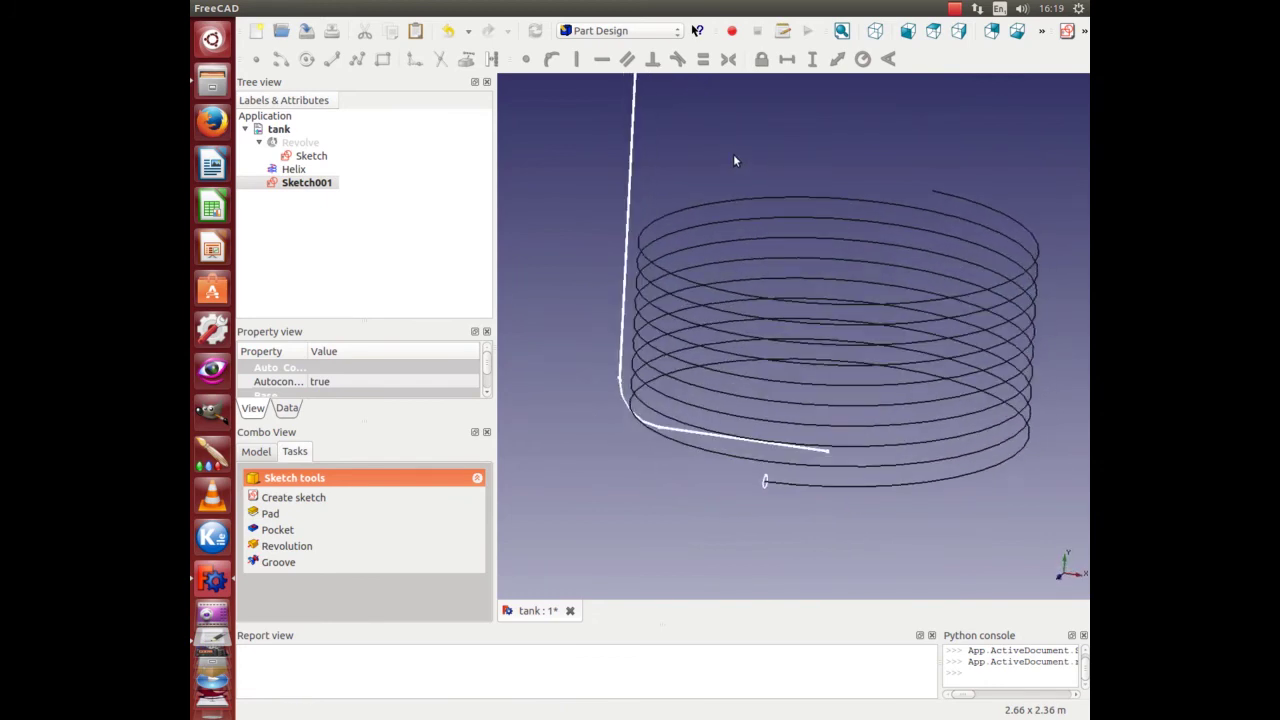
left_click(306, 31)
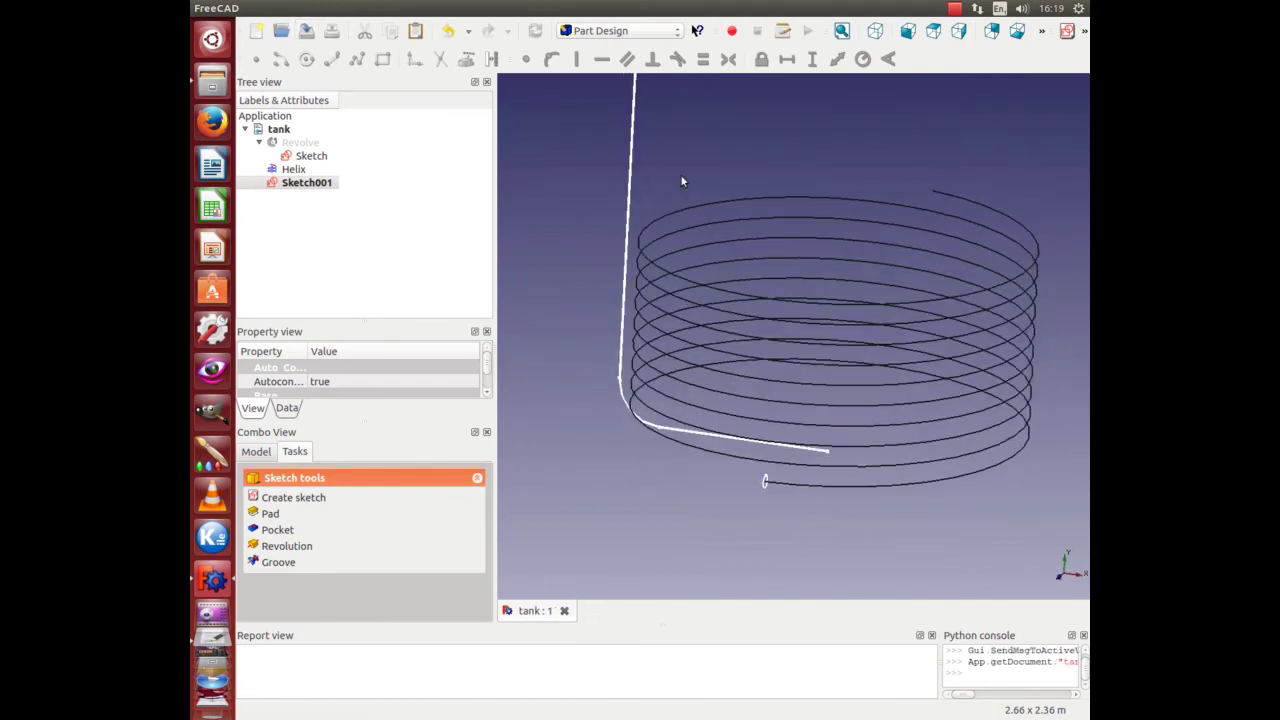
Rename the circle sketch as pipe
left_click(323, 182)
right_click(320, 183)
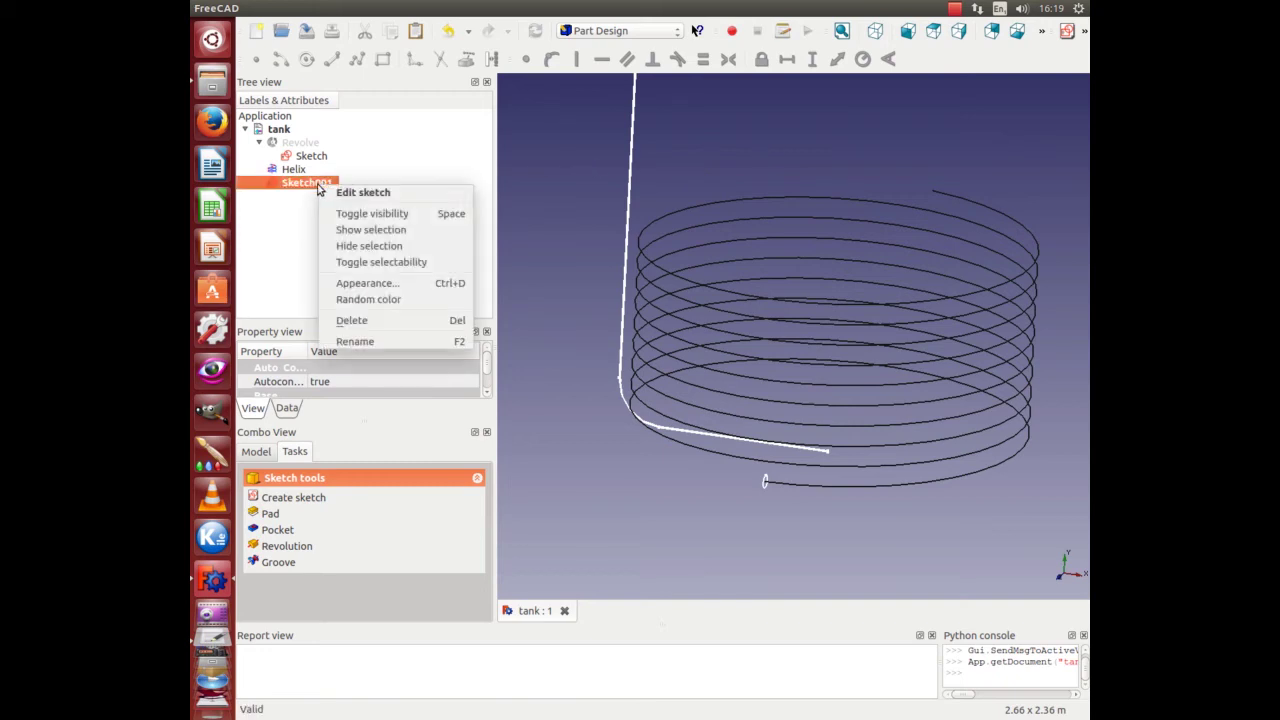
left_click(368, 343)
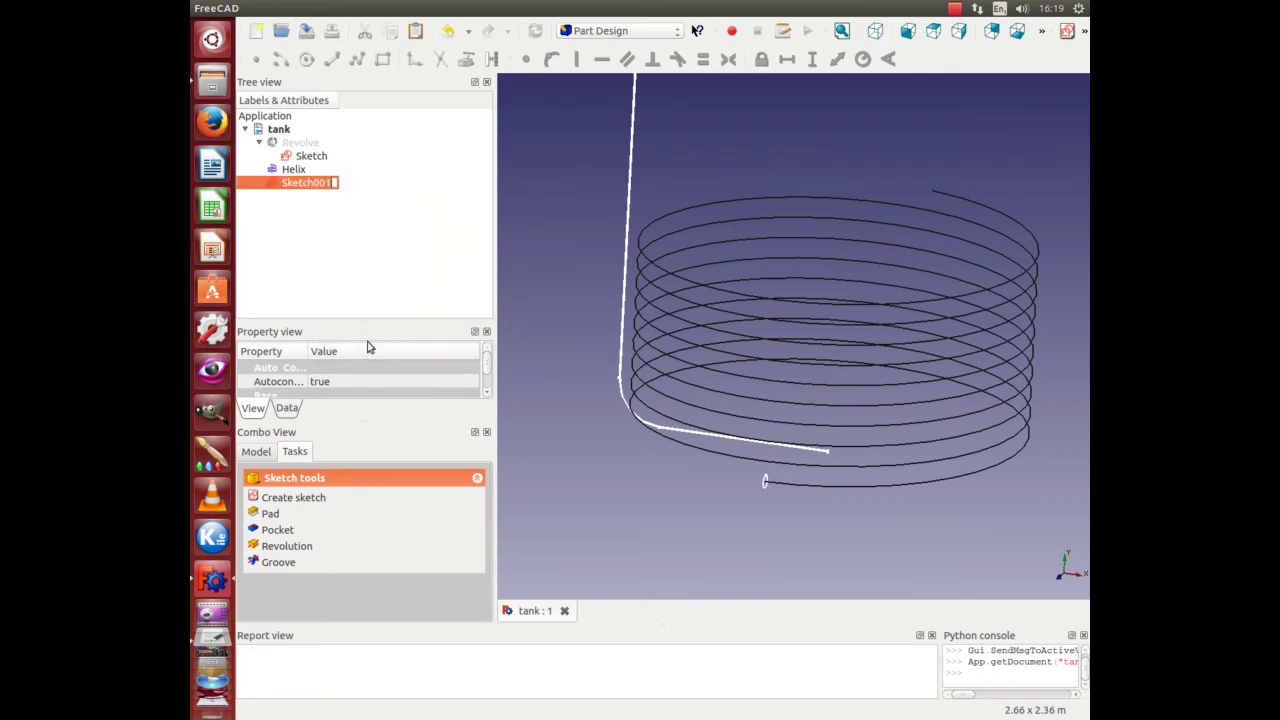
type("pipe")
key("Return")
left_click(766, 156)
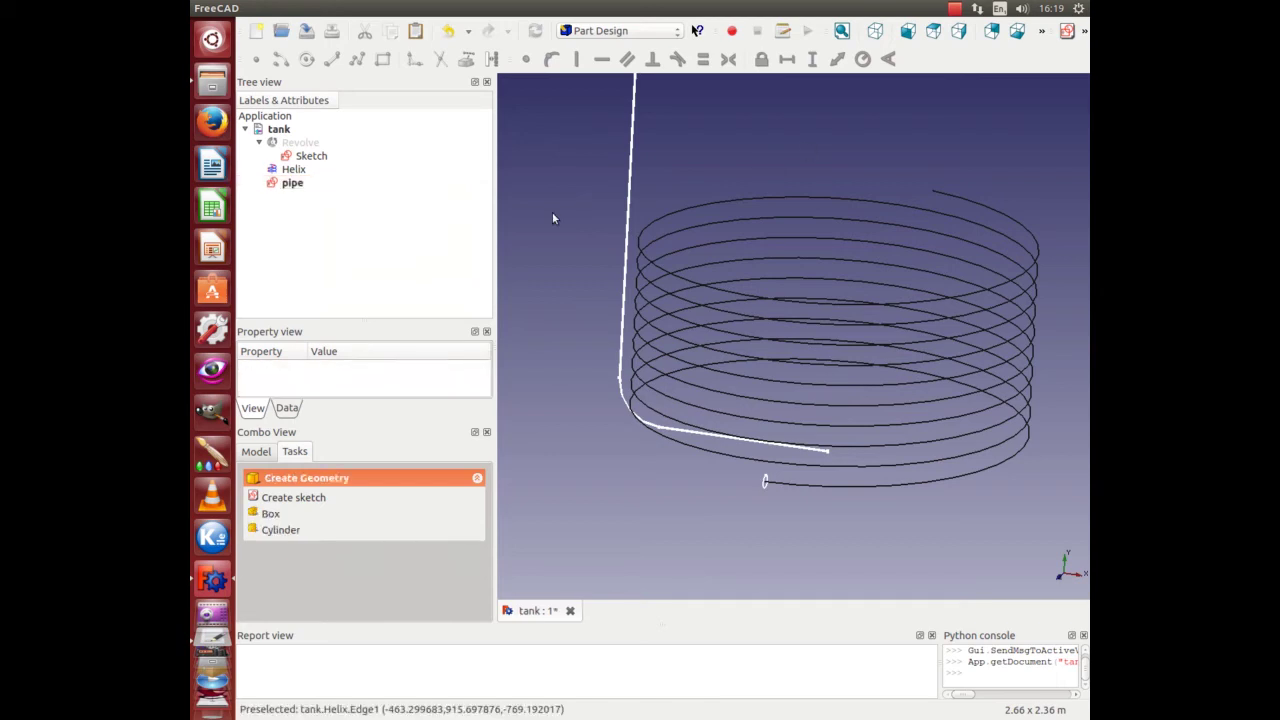
Switch to the Part workbench
left_click(291, 184)
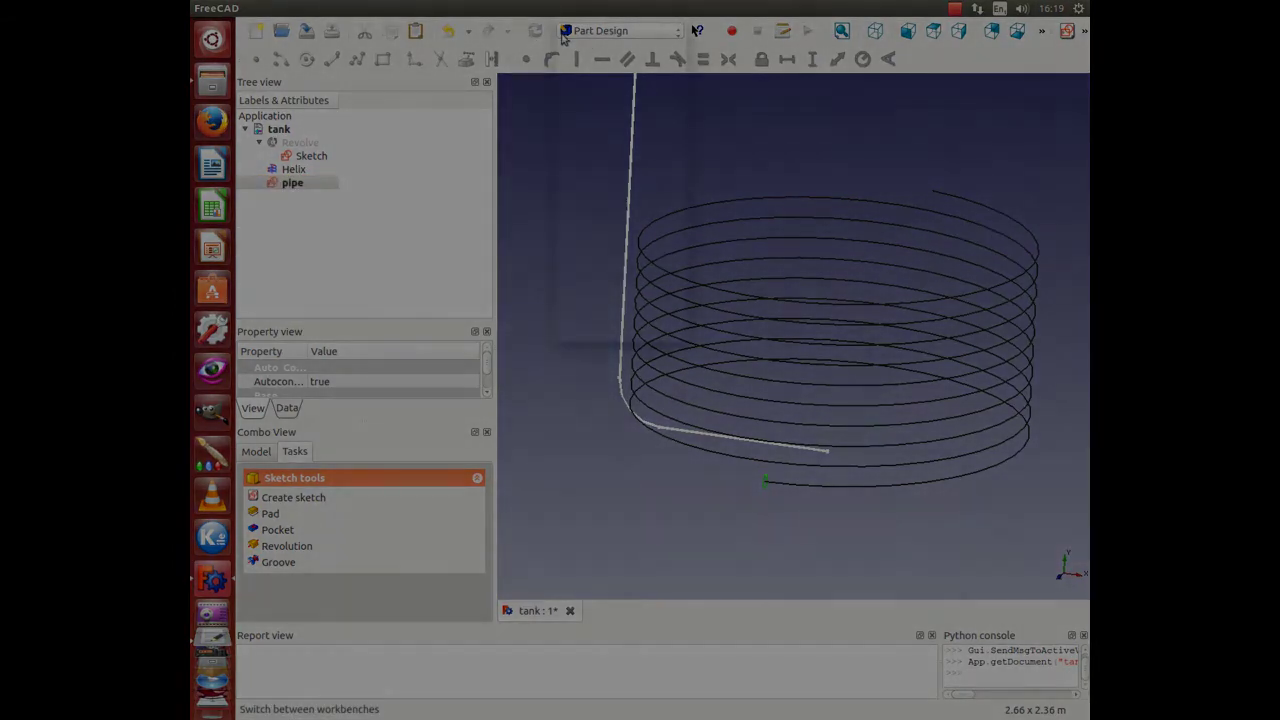
left_click(610, 30)
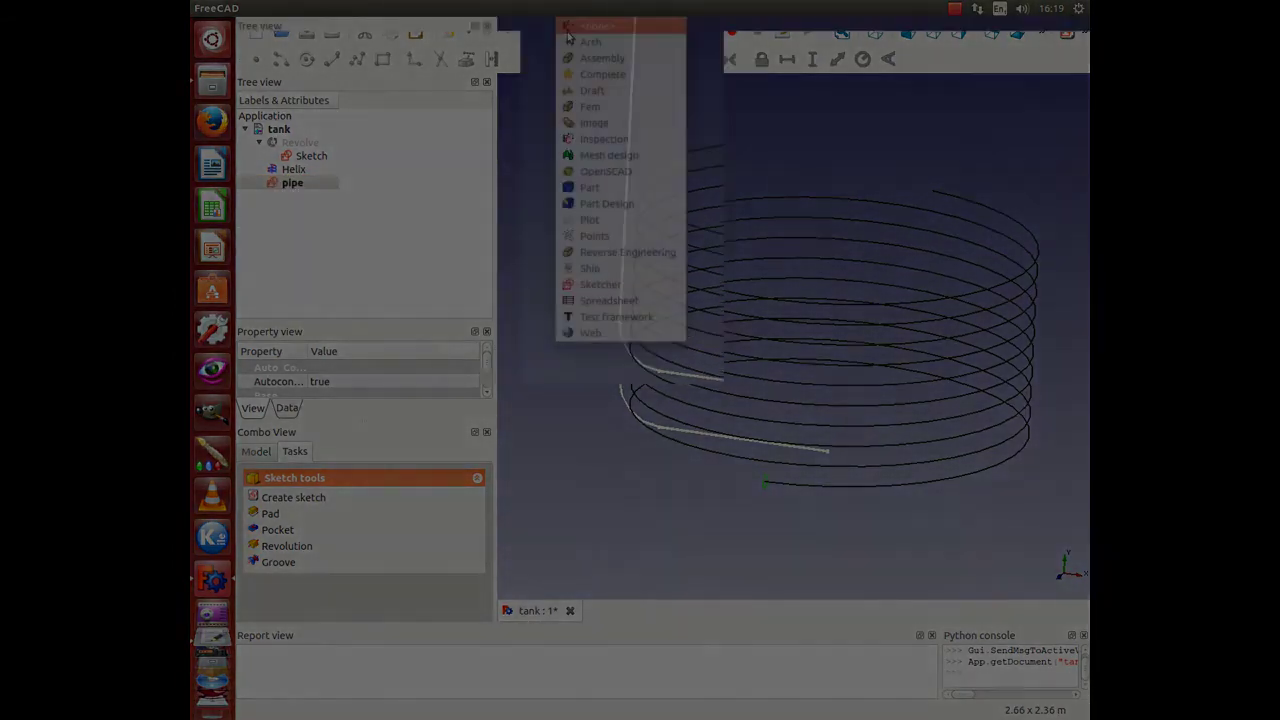
left_click(600, 42)
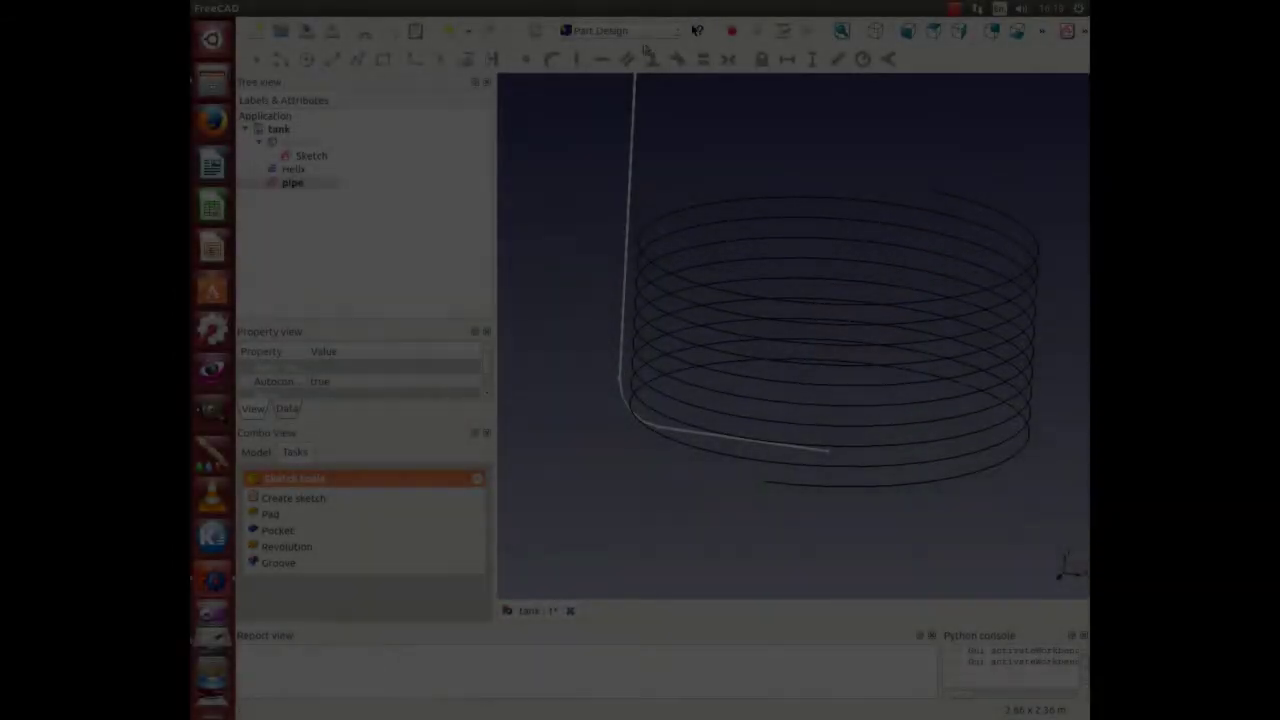
left_click(610, 30)
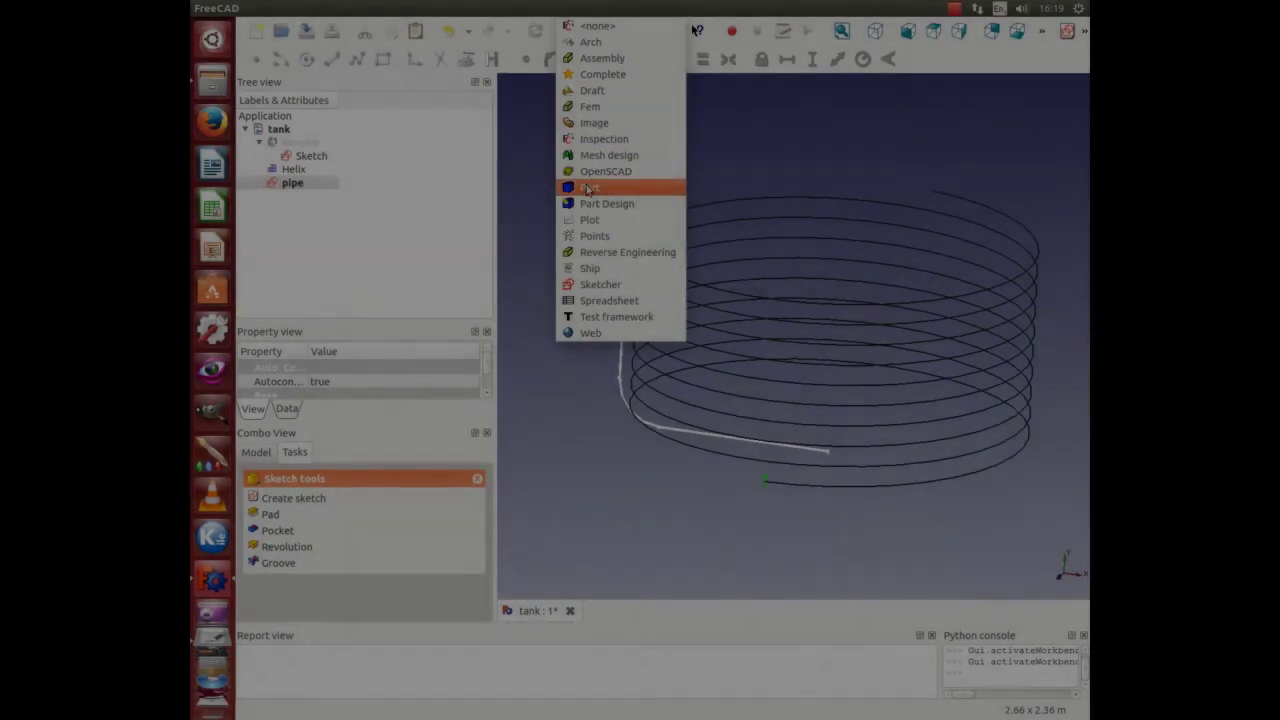
left_click(614, 186)
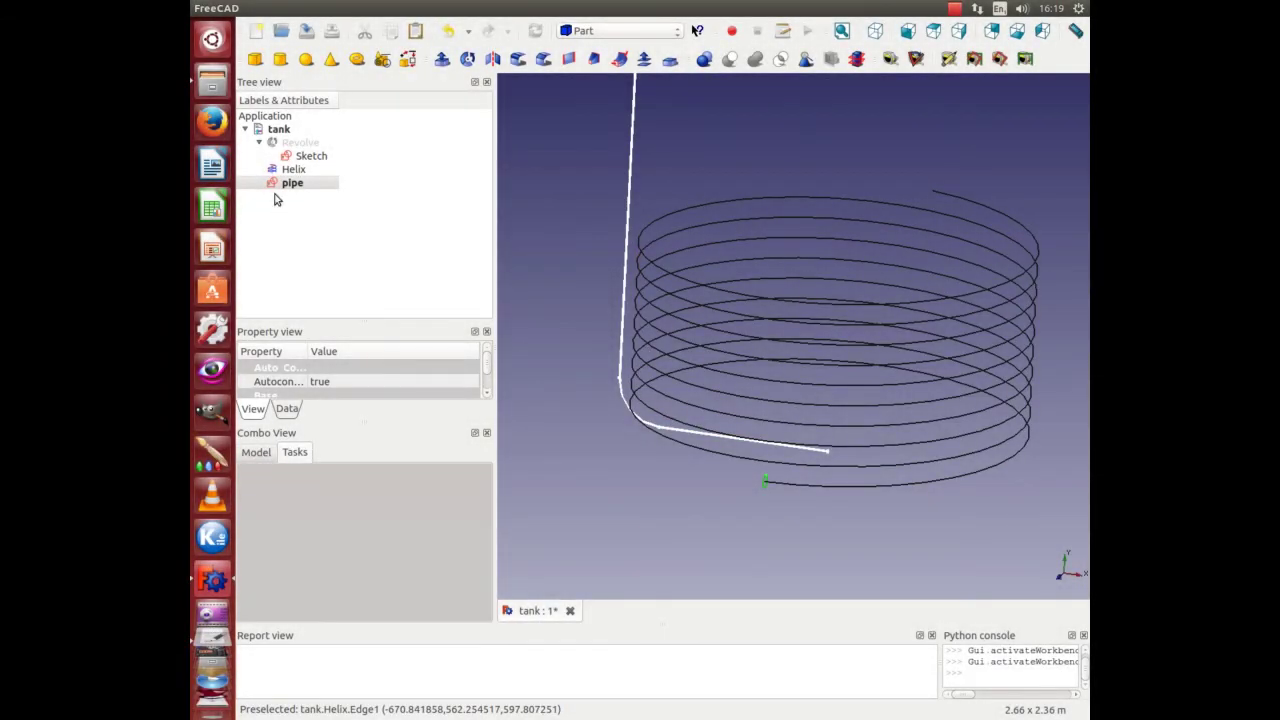
Start a Sweep and add the pipe sketch as its profile
left_click(284, 184)
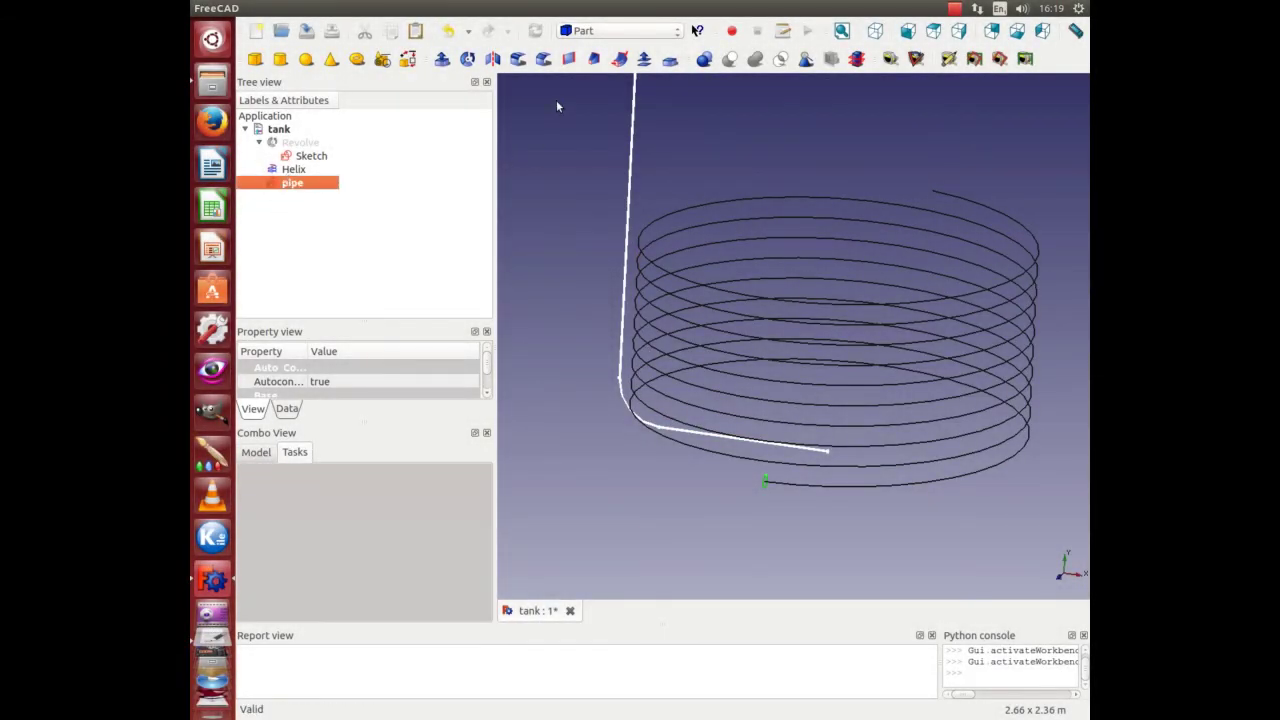
left_click(621, 62)
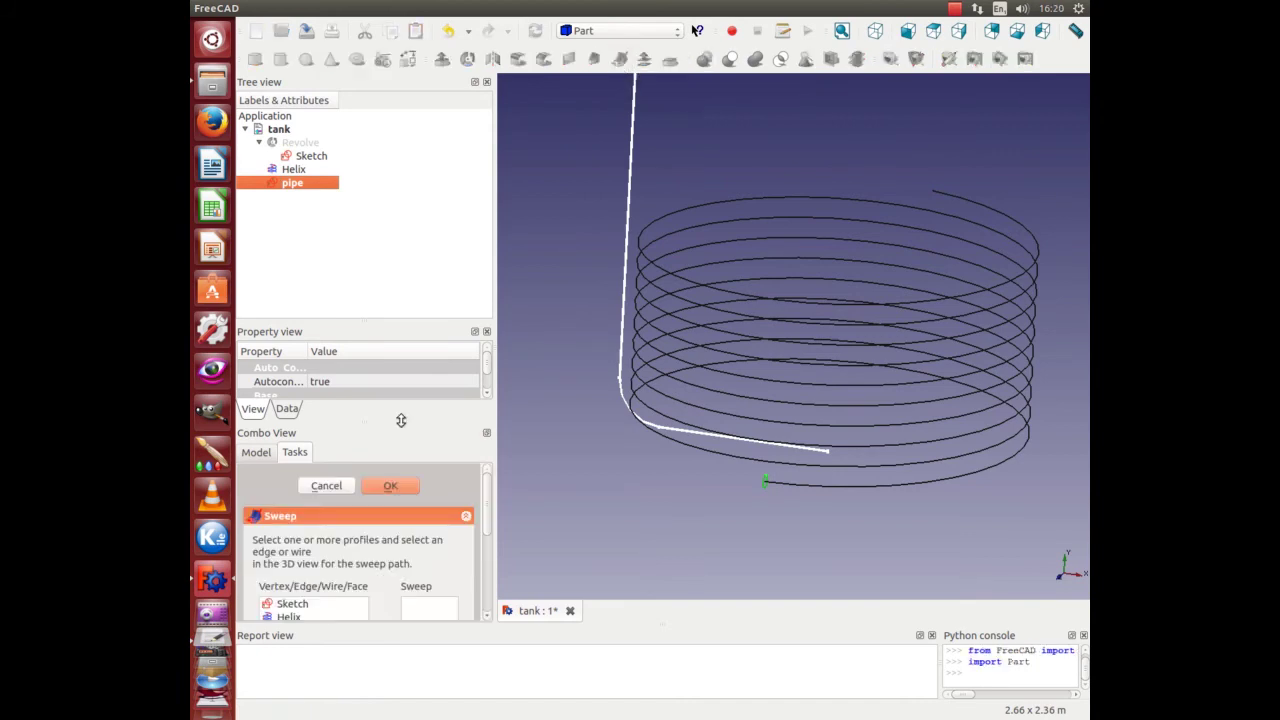
scroll(484, 519, "down", 2)
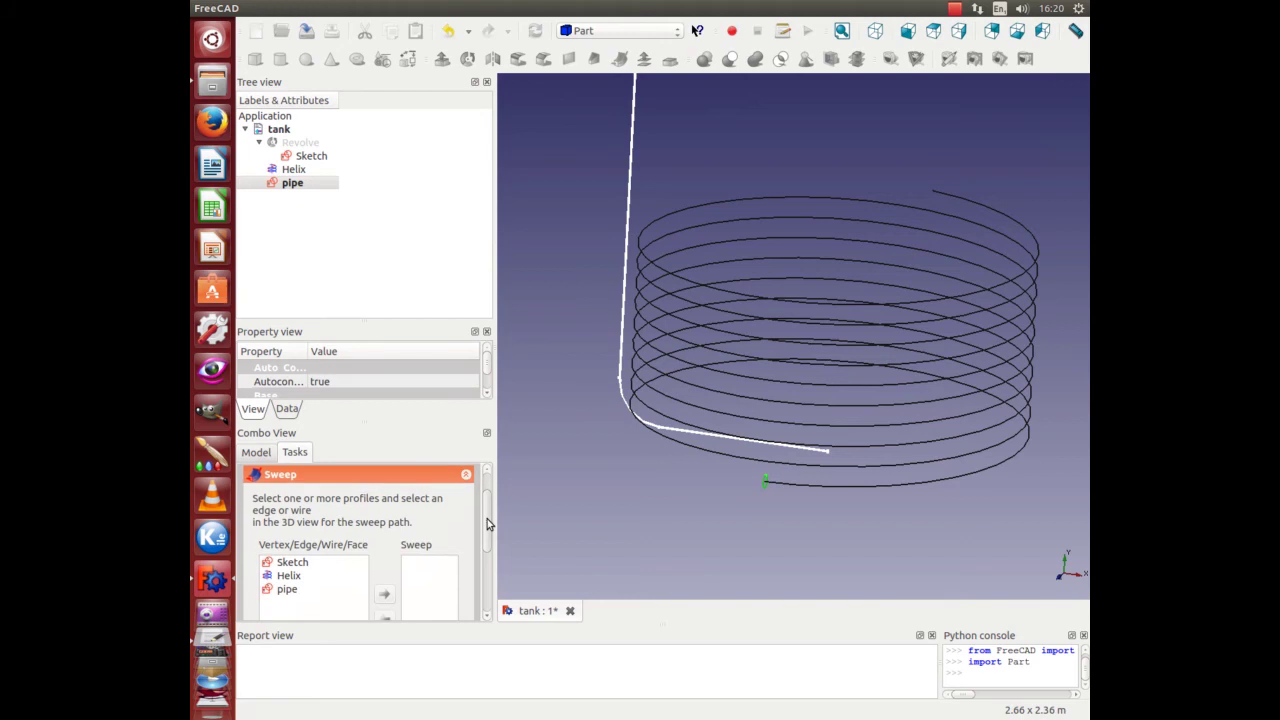
left_click(287, 592)
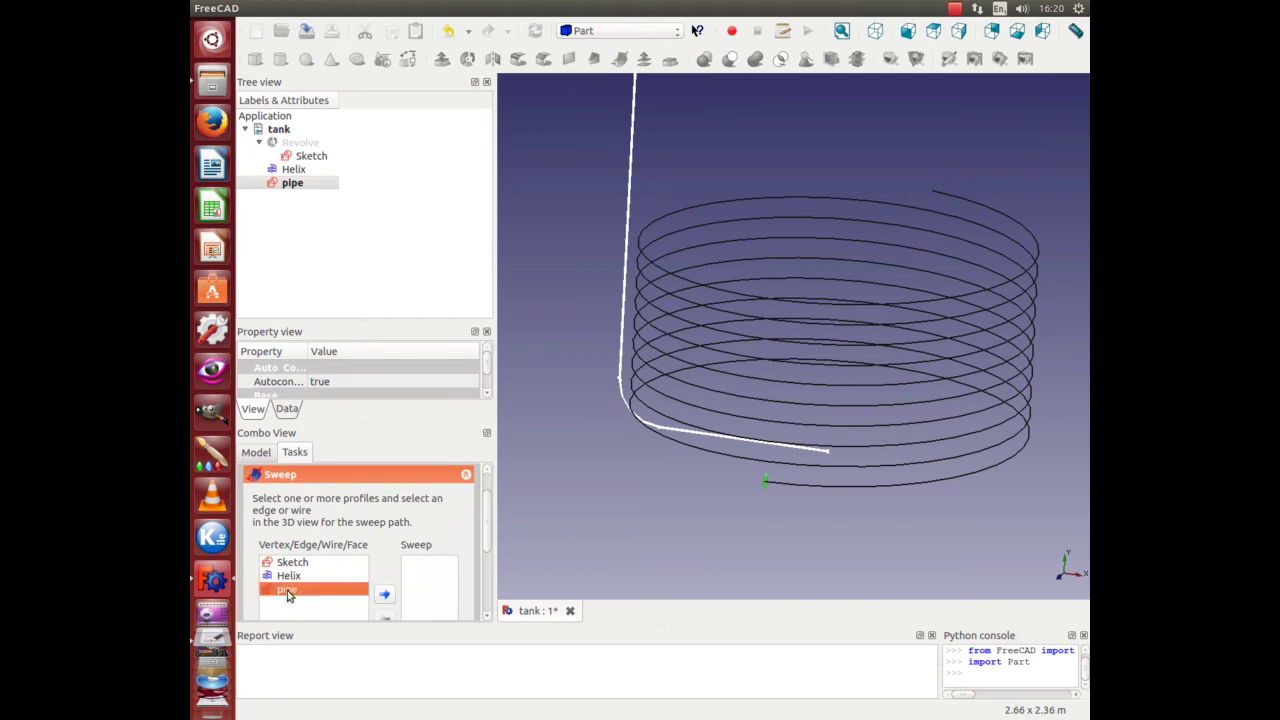
left_click(384, 594)
left_click_drag(484, 565, 486, 534)
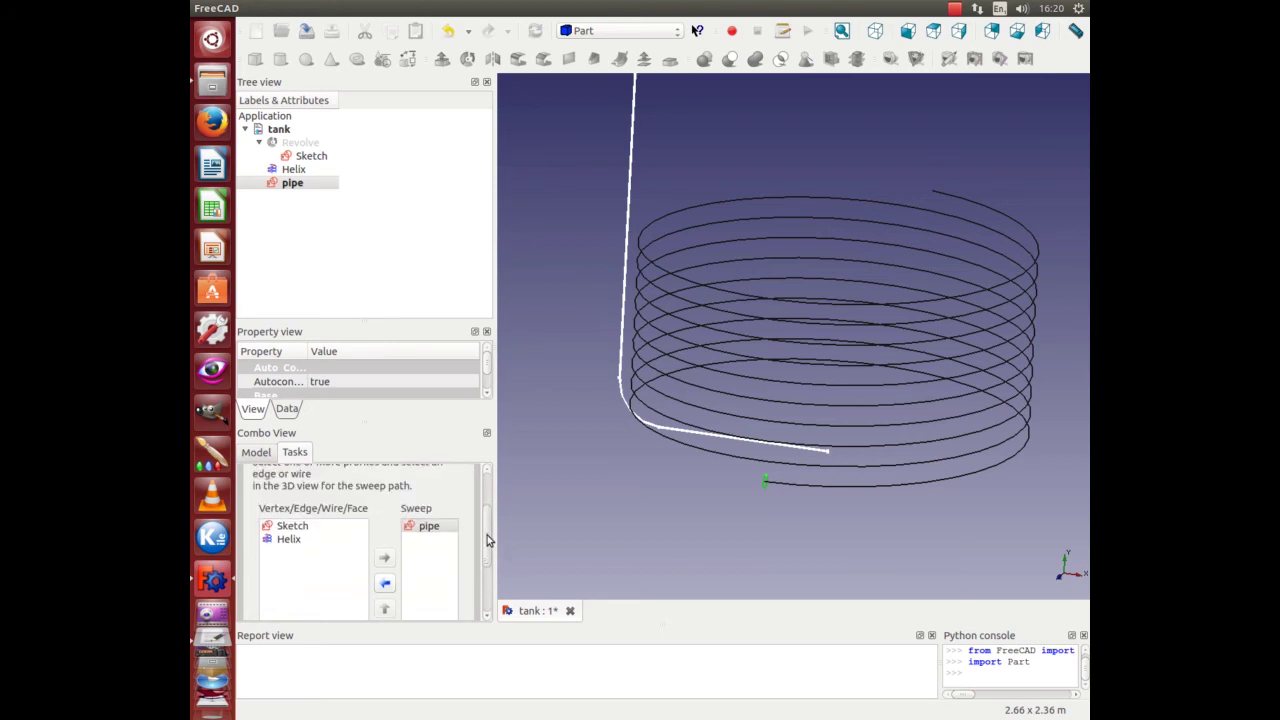
left_click(427, 535)
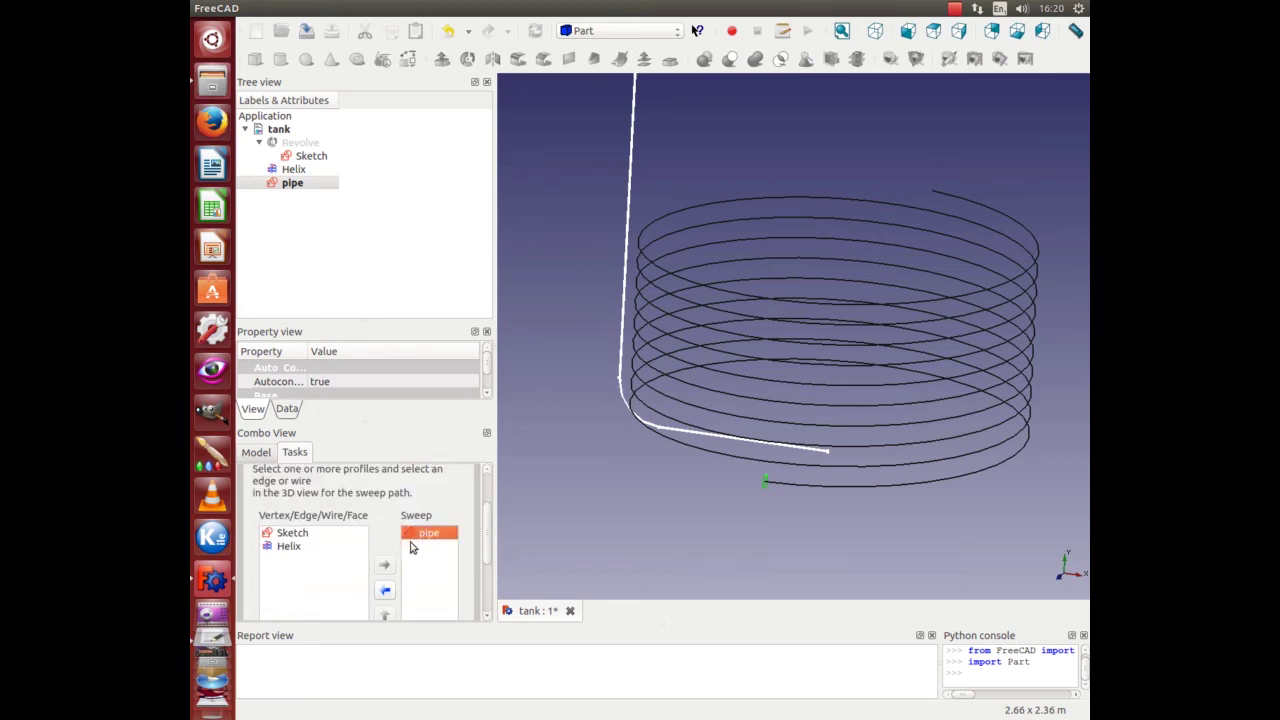
Select the helix as the sweep path and create the coil
left_click(290, 172)
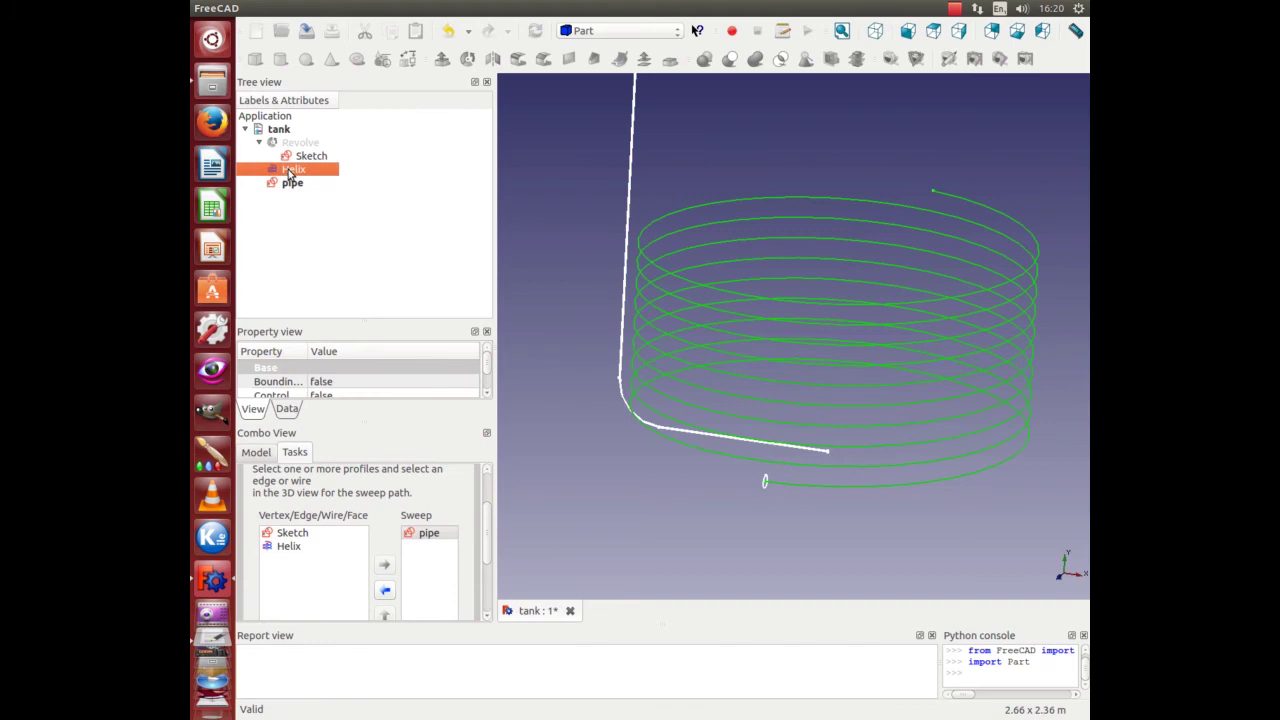
left_click_drag(488, 508, 492, 486)
left_click(297, 172)
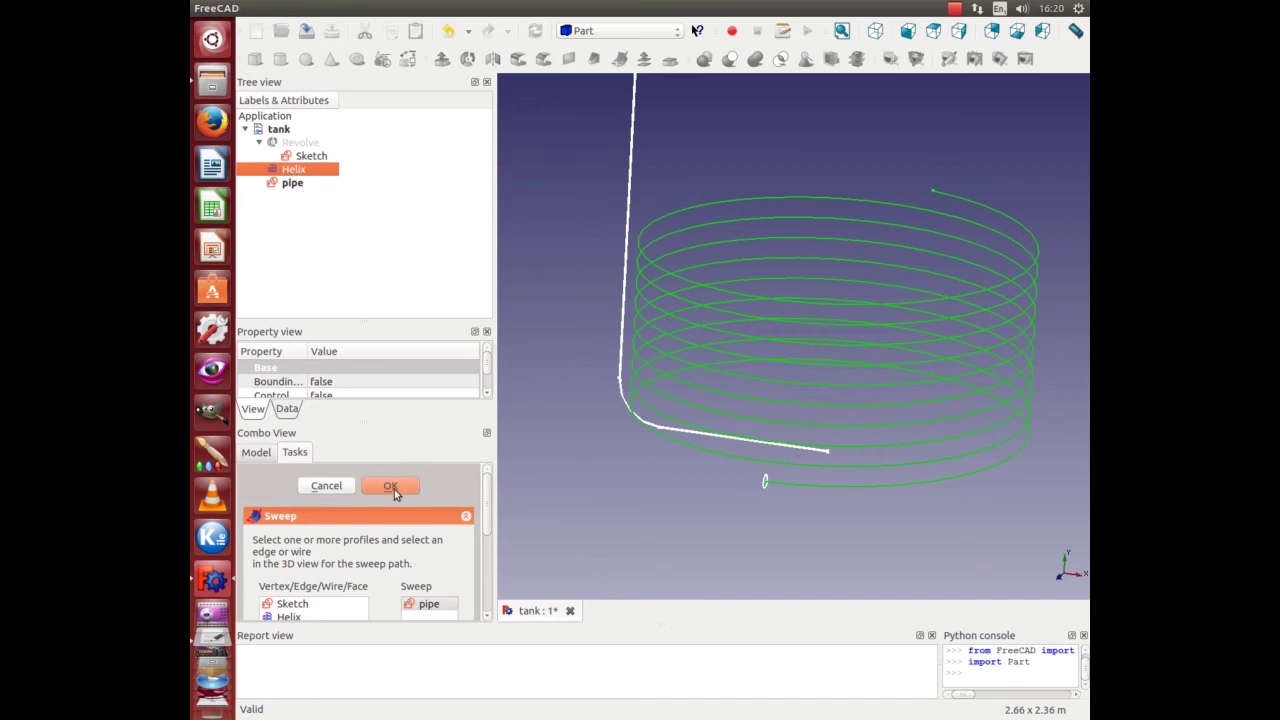
mouse_move(490, 497)
left_mouse_down()
mouse_move(491, 582)
mouse_move(492, 514)
left_mouse_up()
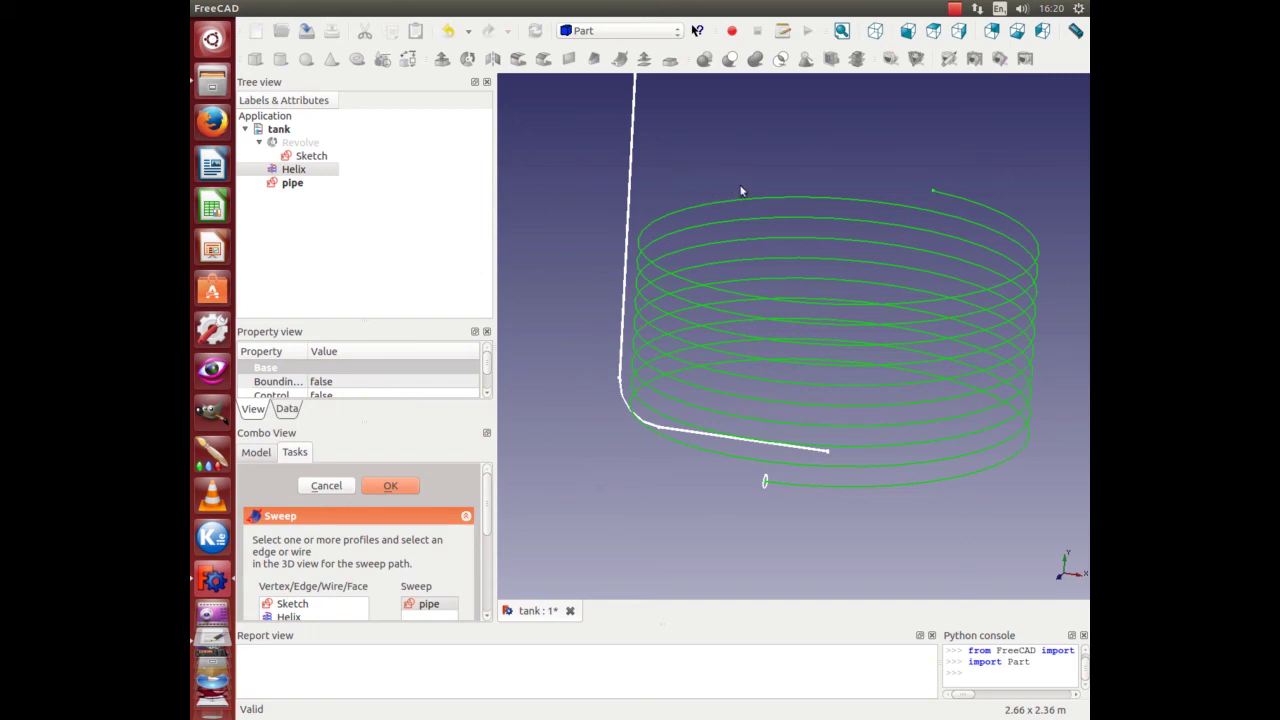
key("Return")
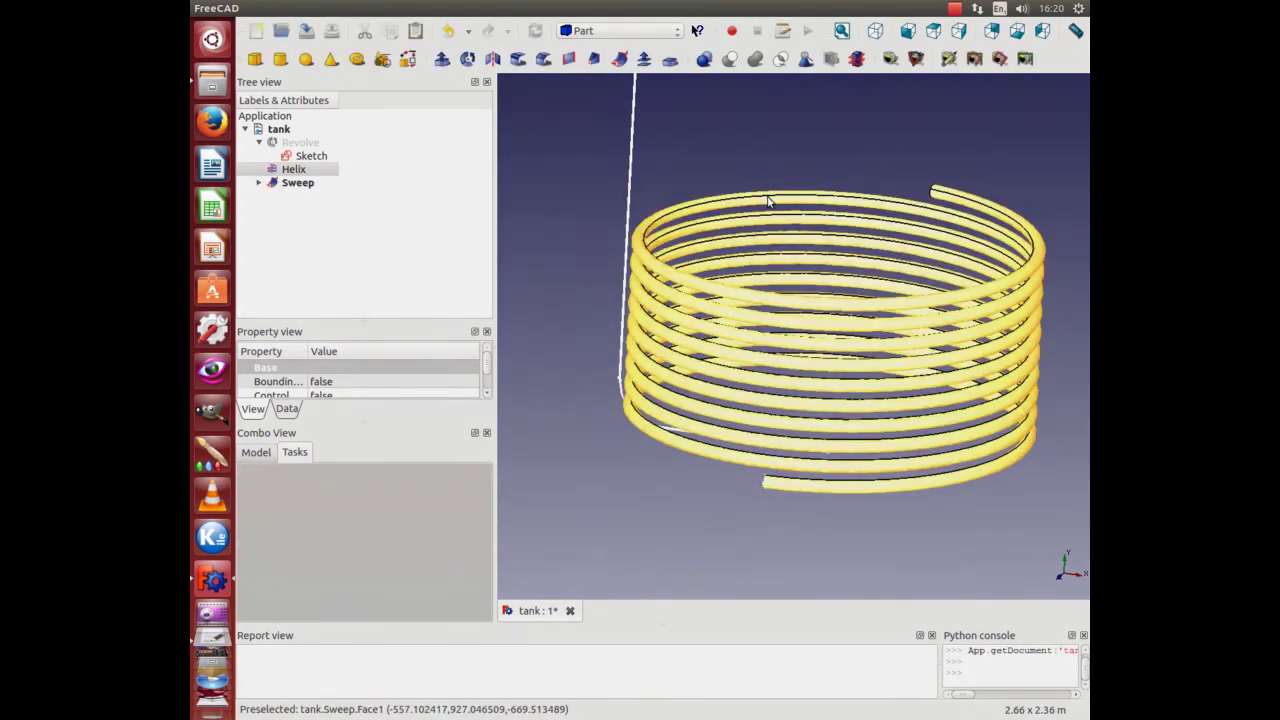
Inspect the swept coil and make the revolved tank body visible
middle_click_drag(814, 179, 824, 152)
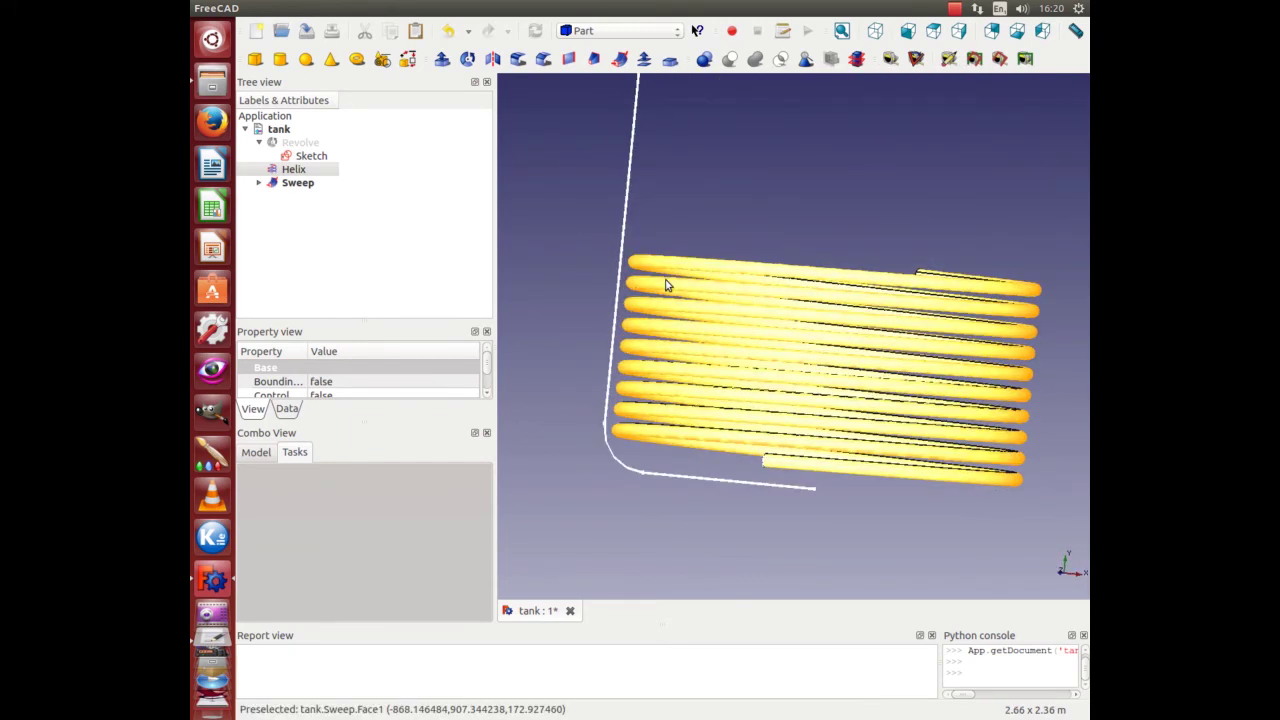
middle_click_drag(886, 229, 837, 183)
scroll(858, 165, "down", 3)
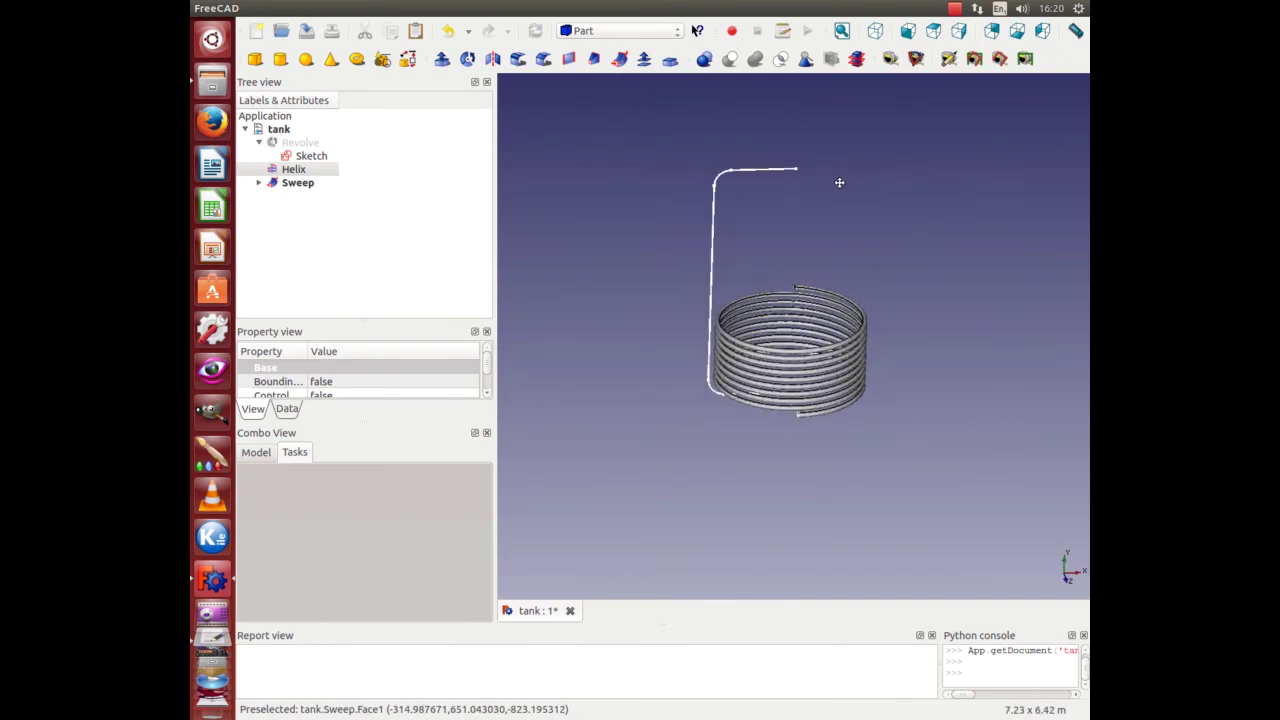
left_click(306, 144)
right_click(306, 142)
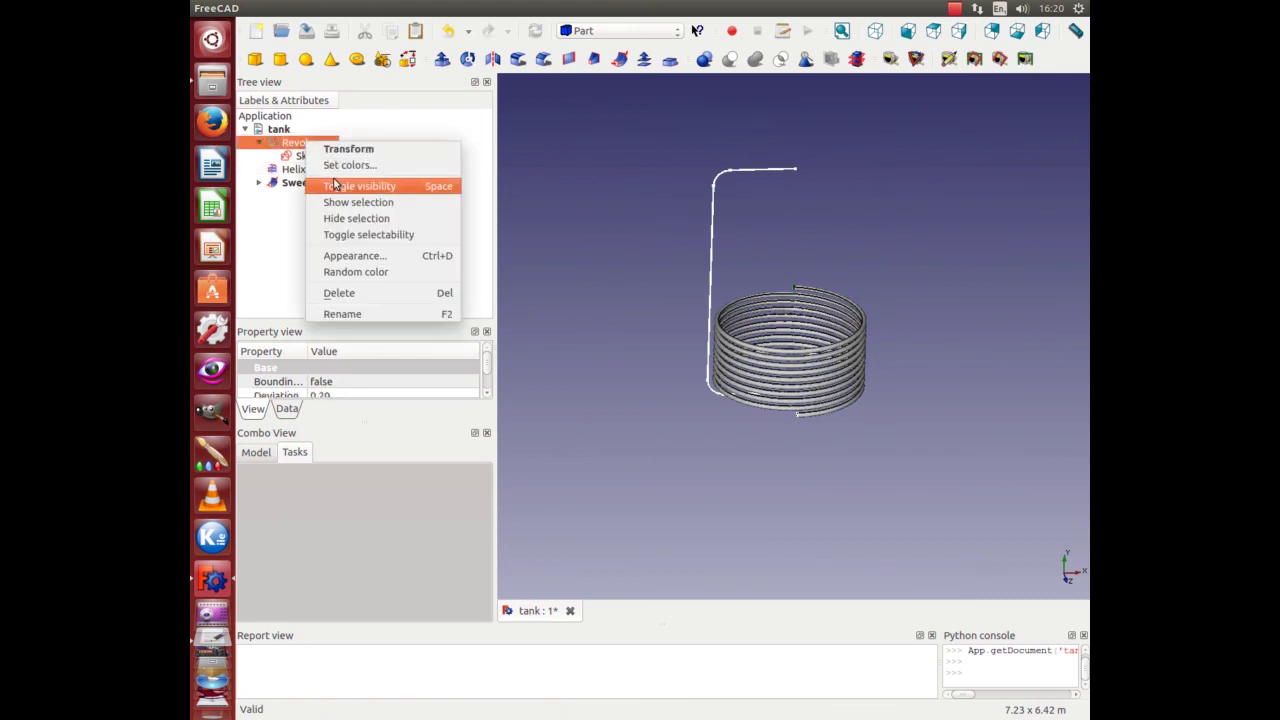
left_click(335, 185)
Set the revolved tank body's transparency to 50 and check the coil's position inside it
right_click(310, 148)
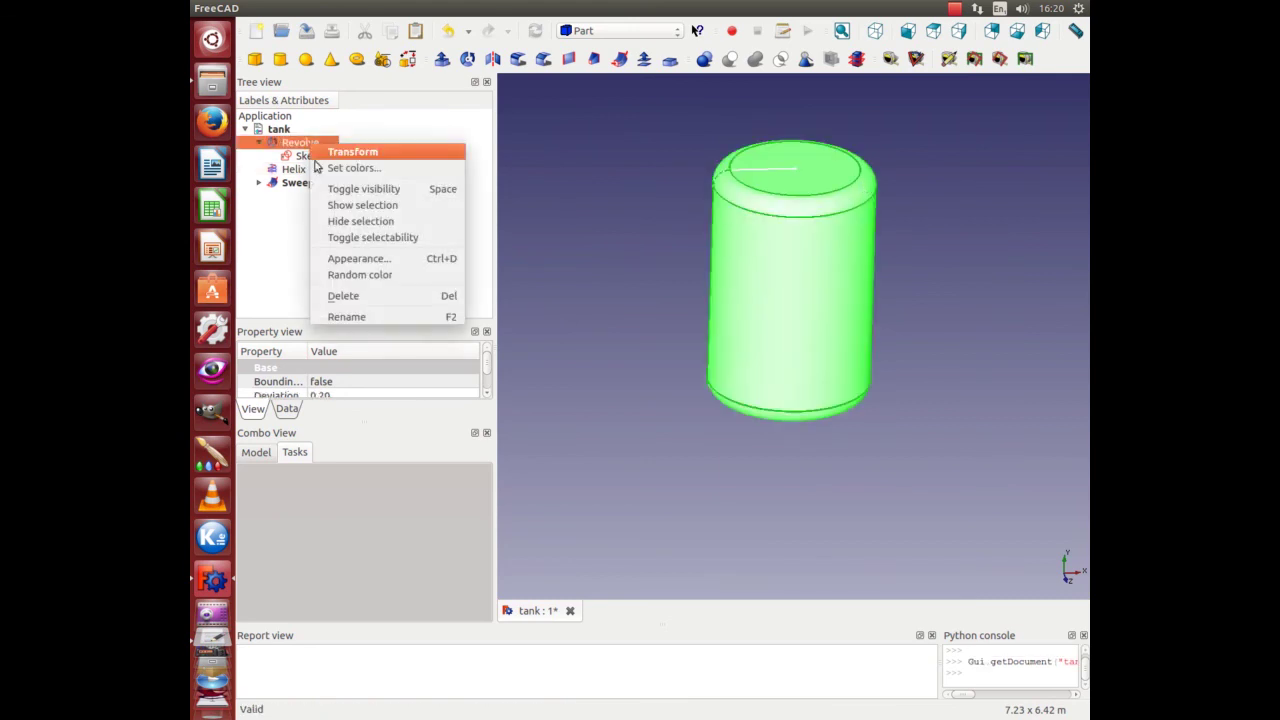
left_click(354, 259)
left_click_drag(266, 313, 323, 315)
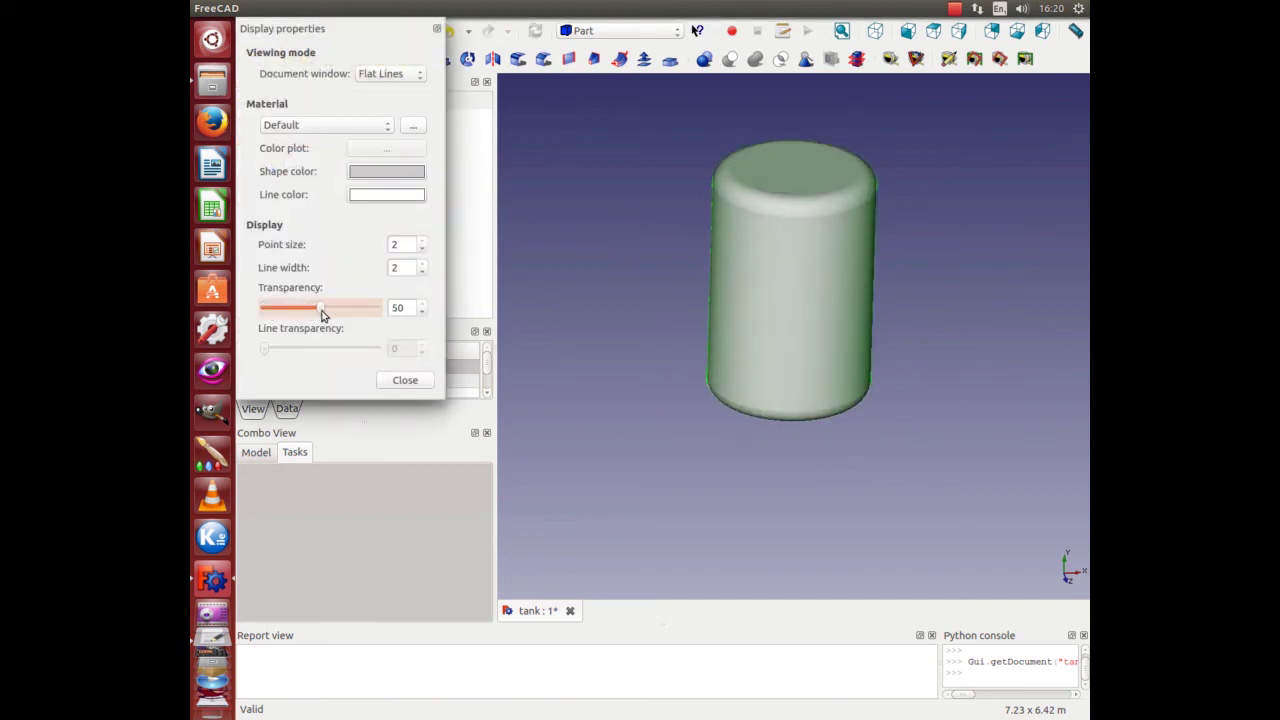
left_click(404, 381)
left_click(929, 374)
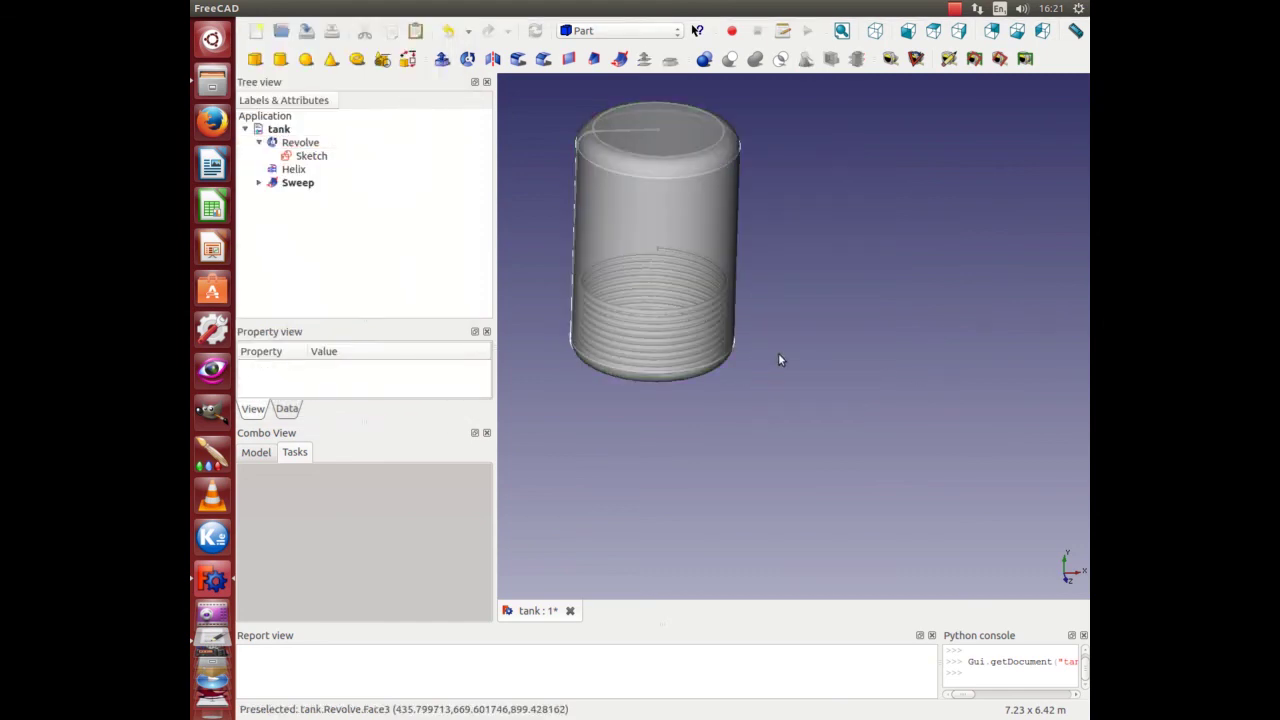
mouse_move(674, 314)
middle_mouse_down()
mouse_move(711, 191)
mouse_move(634, 300)
mouse_move(665, 300)
middle_mouse_up()
scroll(786, 272, "up", 2)
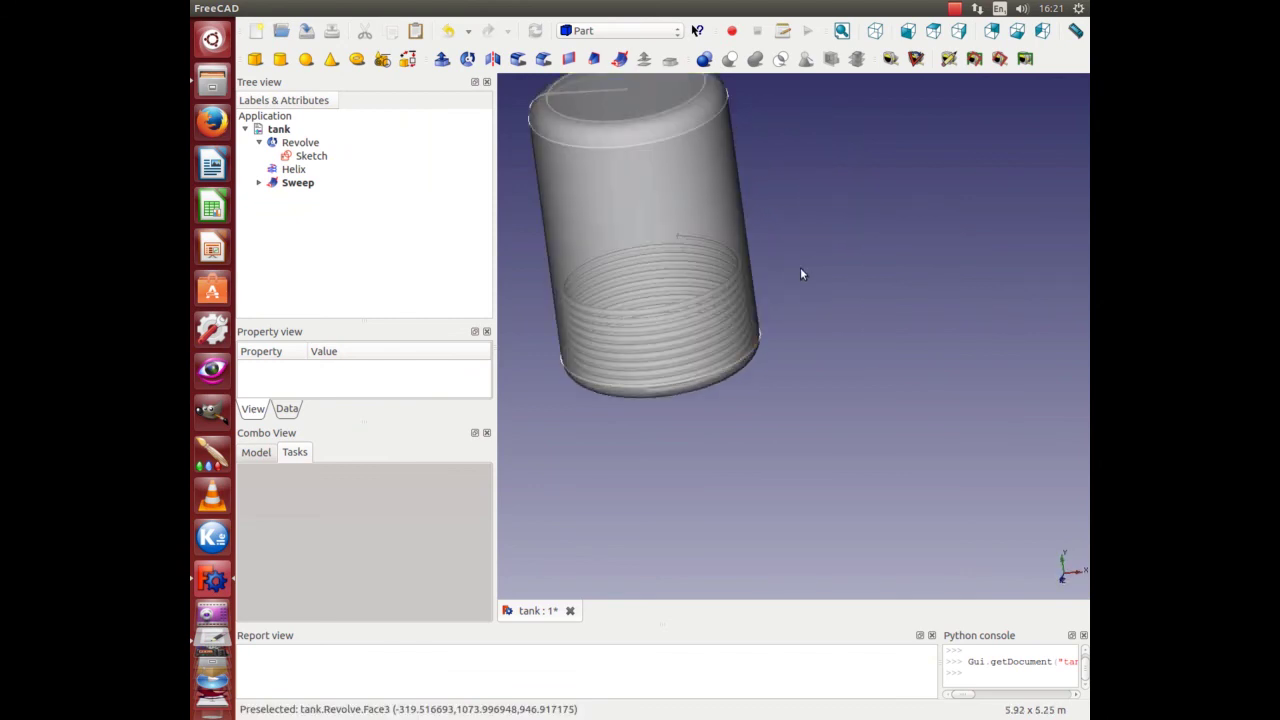
scroll(802, 270, "down", 2)
middle_click_drag(806, 271, 919, 304)
scroll(866, 306, "up", 2)
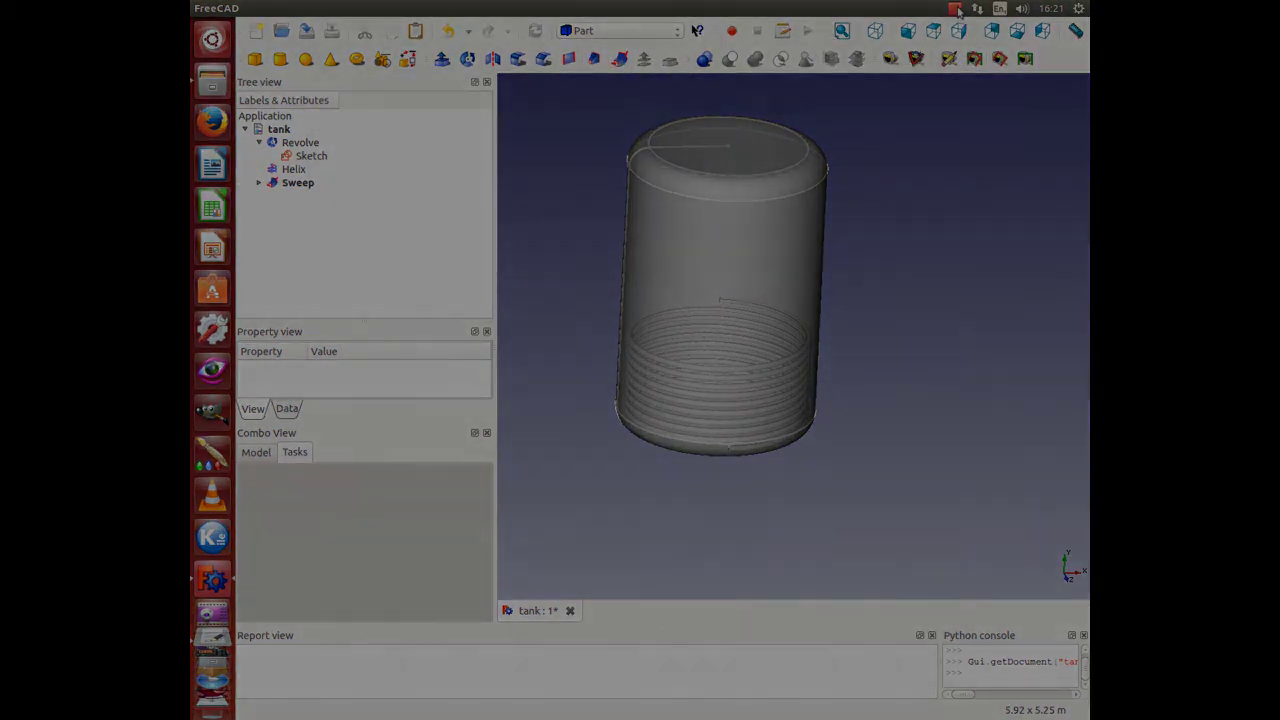
left_click(957, 9)
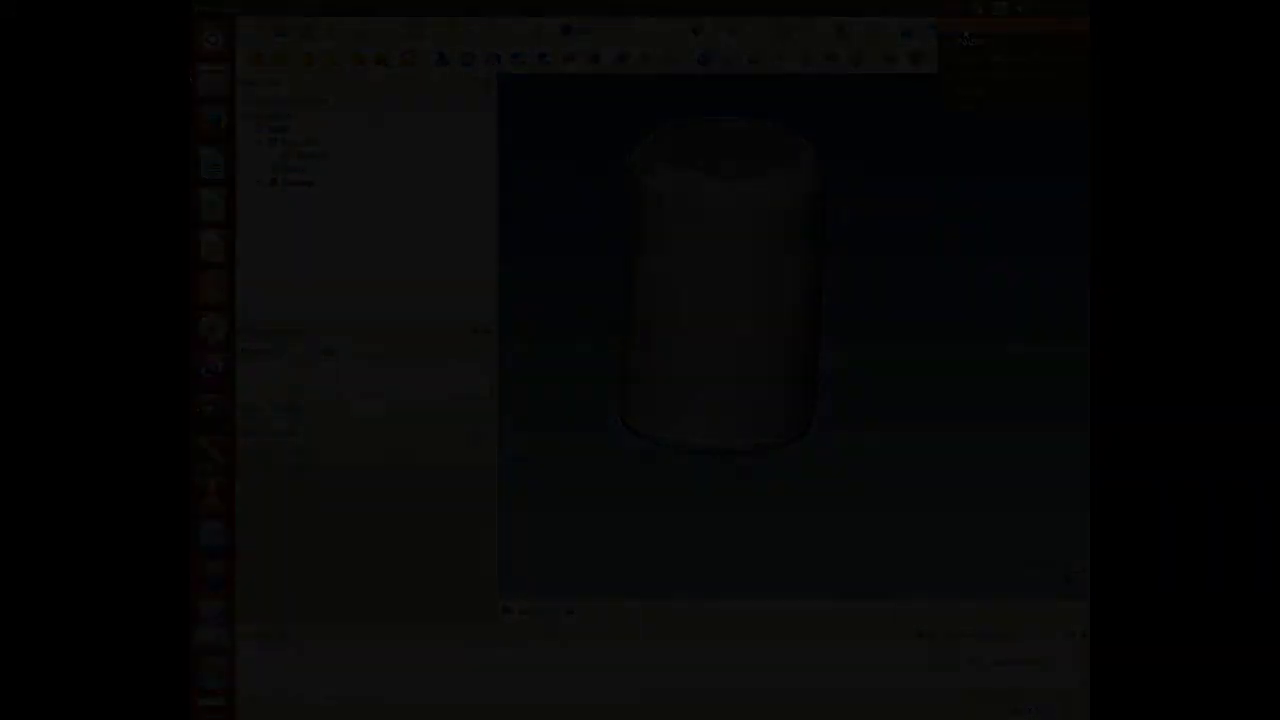